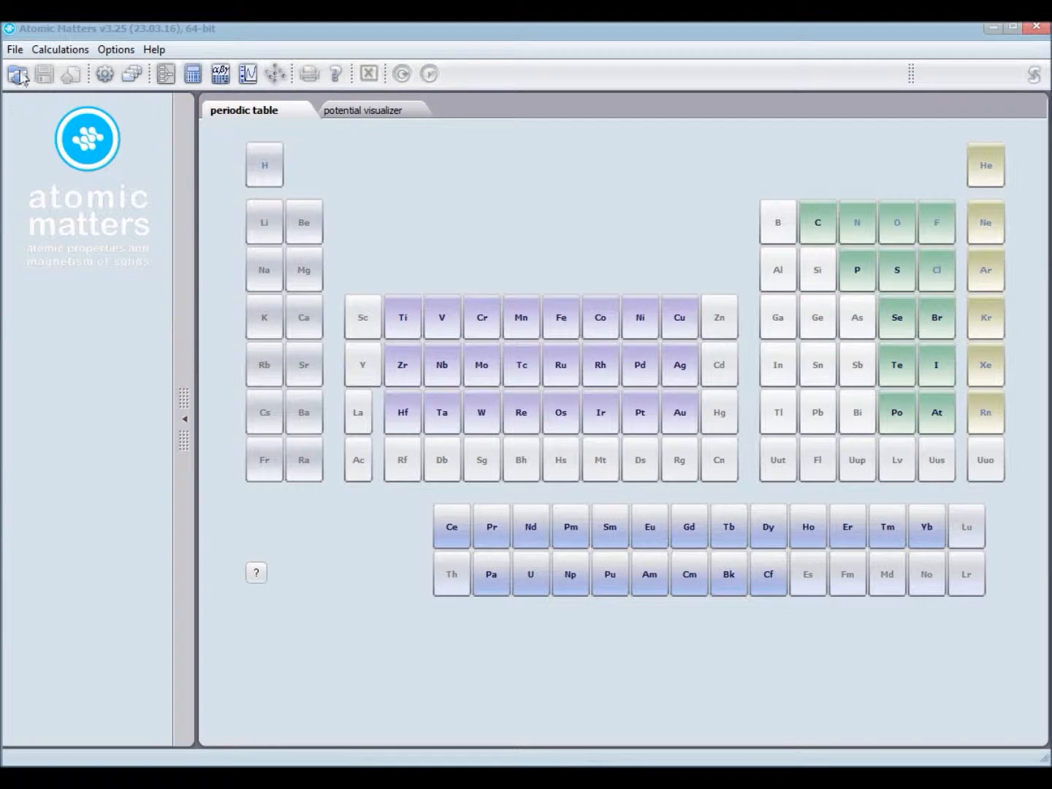
Step: Open the data file "Tb3+ in Tb2Fe17.atma" from the WYNIKI FTP uaktualnione folder
left_click(14, 49)
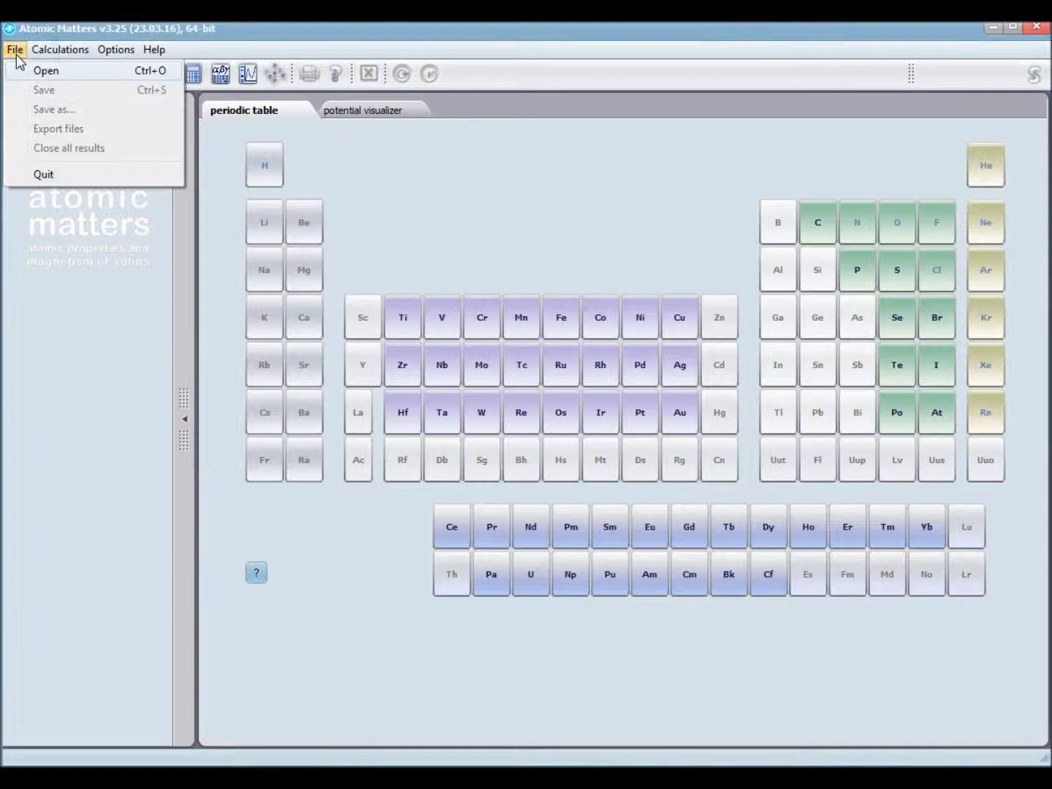
left_click(51, 73)
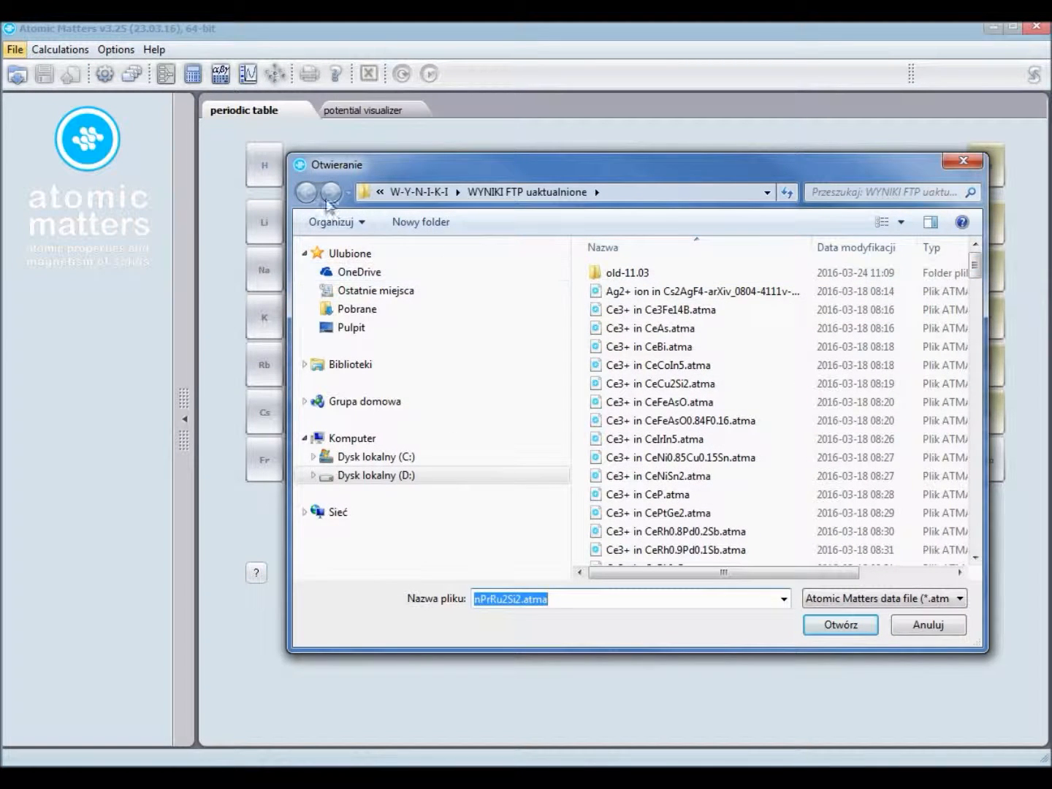
left_click_drag(971, 265, 973, 338)
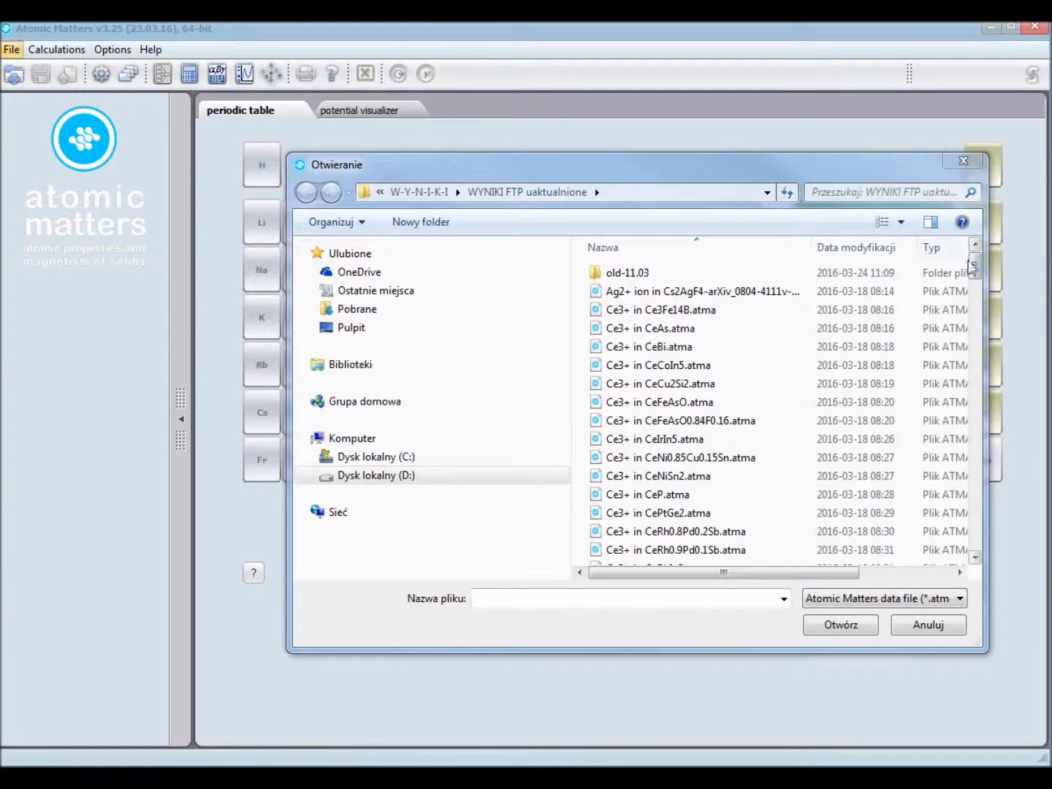
left_click_drag(976, 272, 826, 481)
left_click(758, 427)
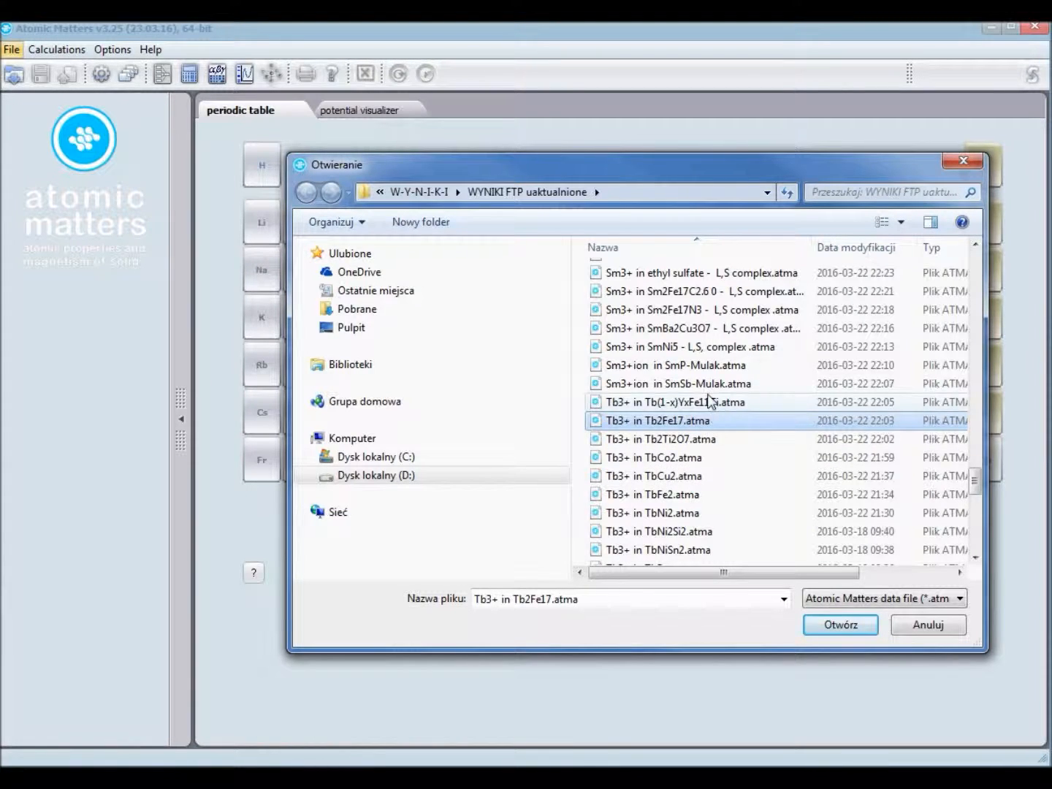
left_click(832, 624)
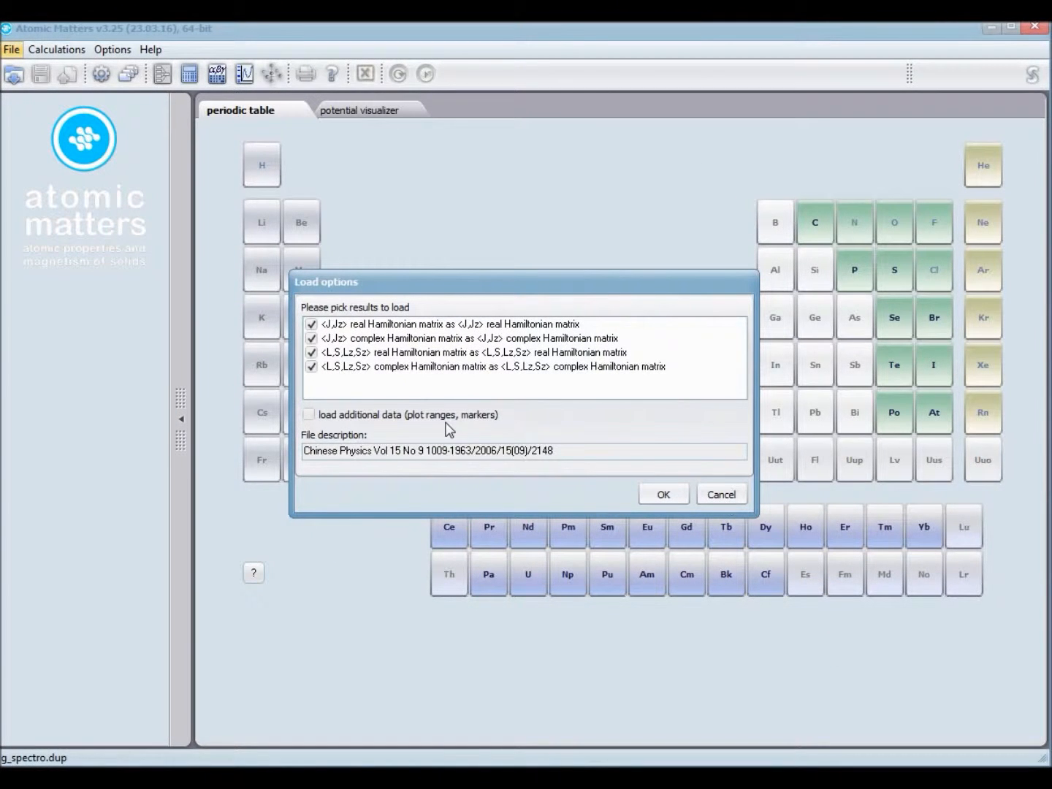
Step: Load all four real and complex Hamiltonian matrix results in both the <J,Jz> and <L,S,Lz,Sz> bases
left_click(310, 340)
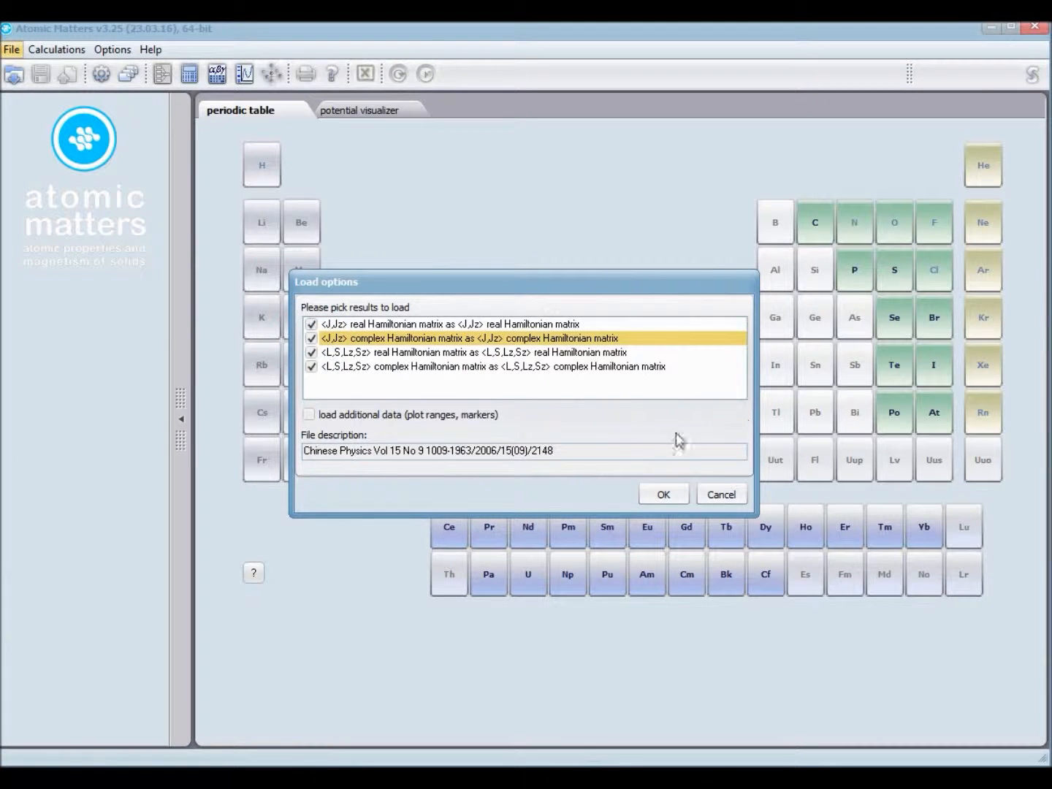
left_click(663, 494)
mouse_move(563, 319)
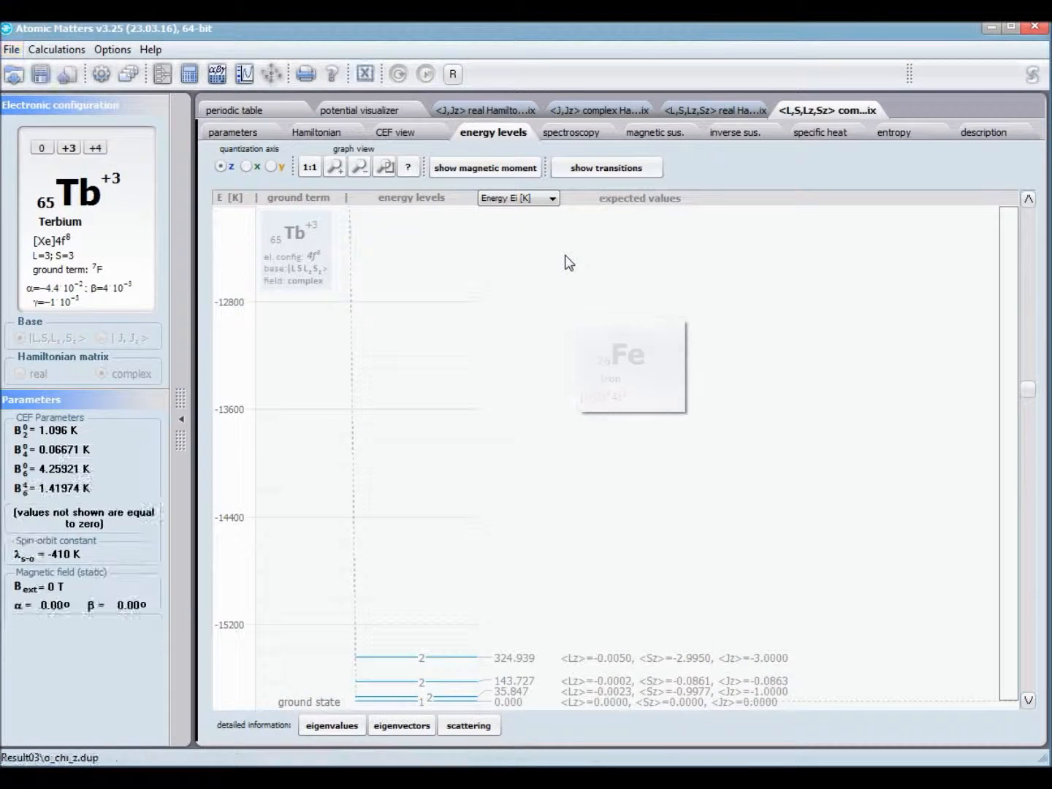
Step: Review the full list of CEF parameters for the <L,S,Lz,Sz> complex Hamiltonian result
left_click(249, 134)
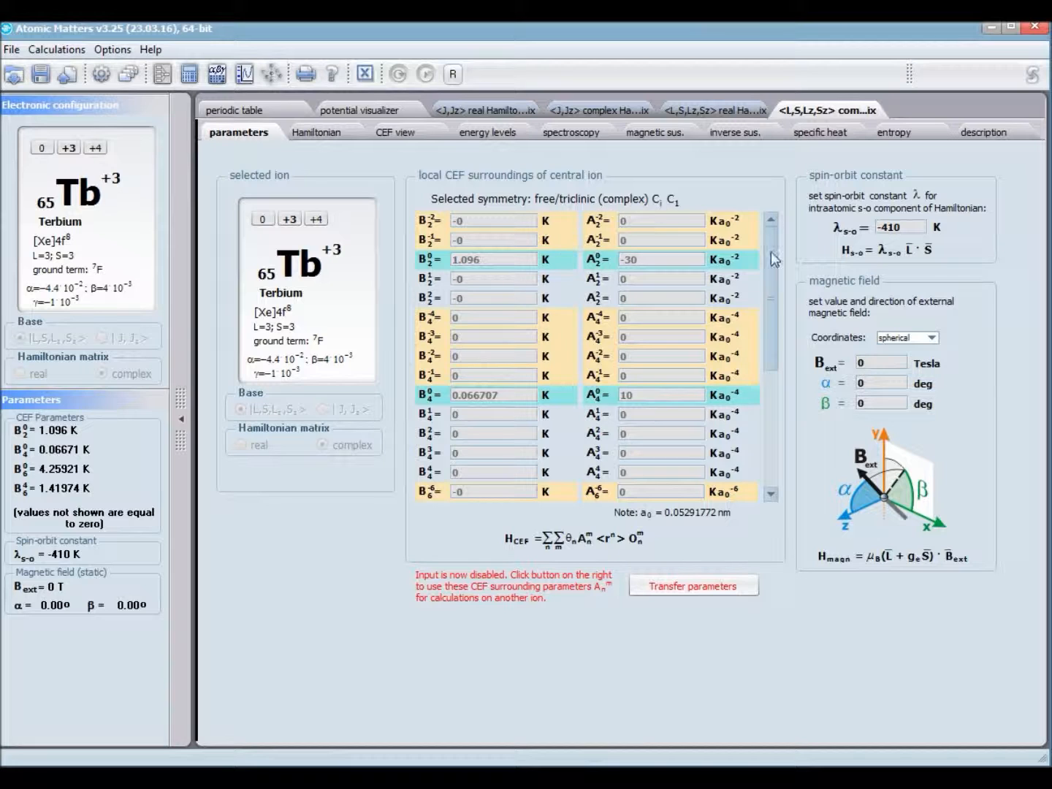
mouse_move(770, 336)
left_mouse_down()
mouse_move(768, 482)
mouse_move(780, 357)
left_mouse_up()
scroll(770, 268, "down", 4)
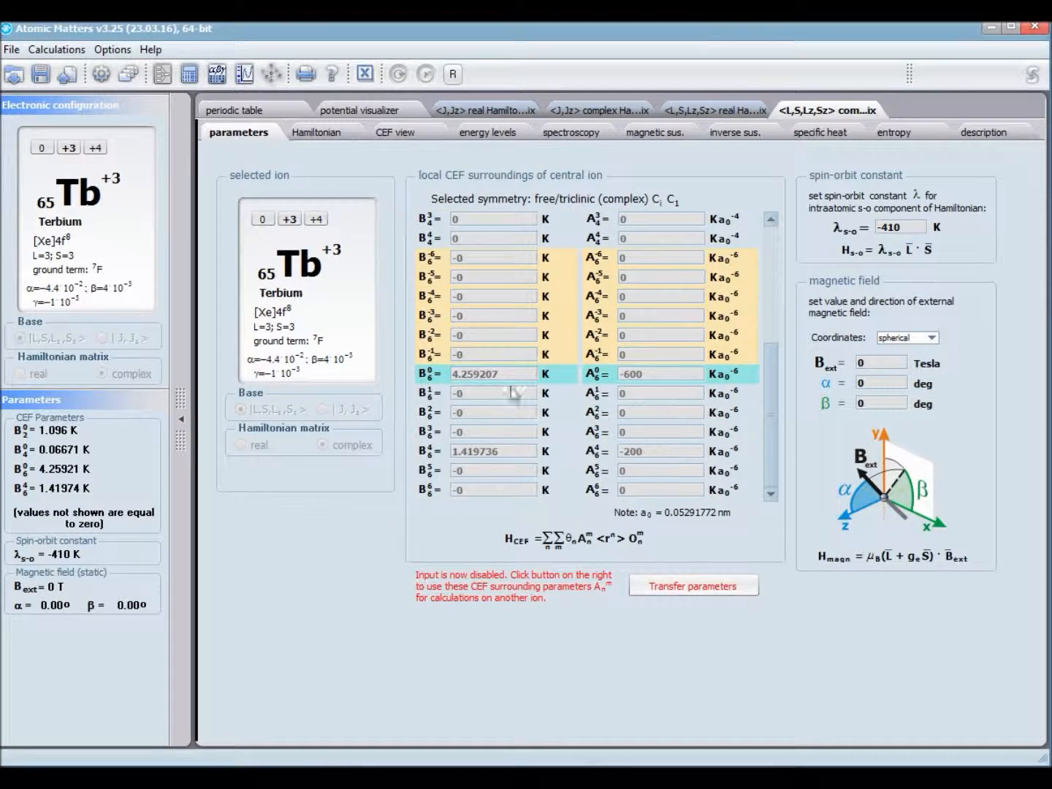
Step: Compare the CEF parameters across the four loaded results, finishing on the <J,Jz> real Hamiltonian result
left_click(484, 111)
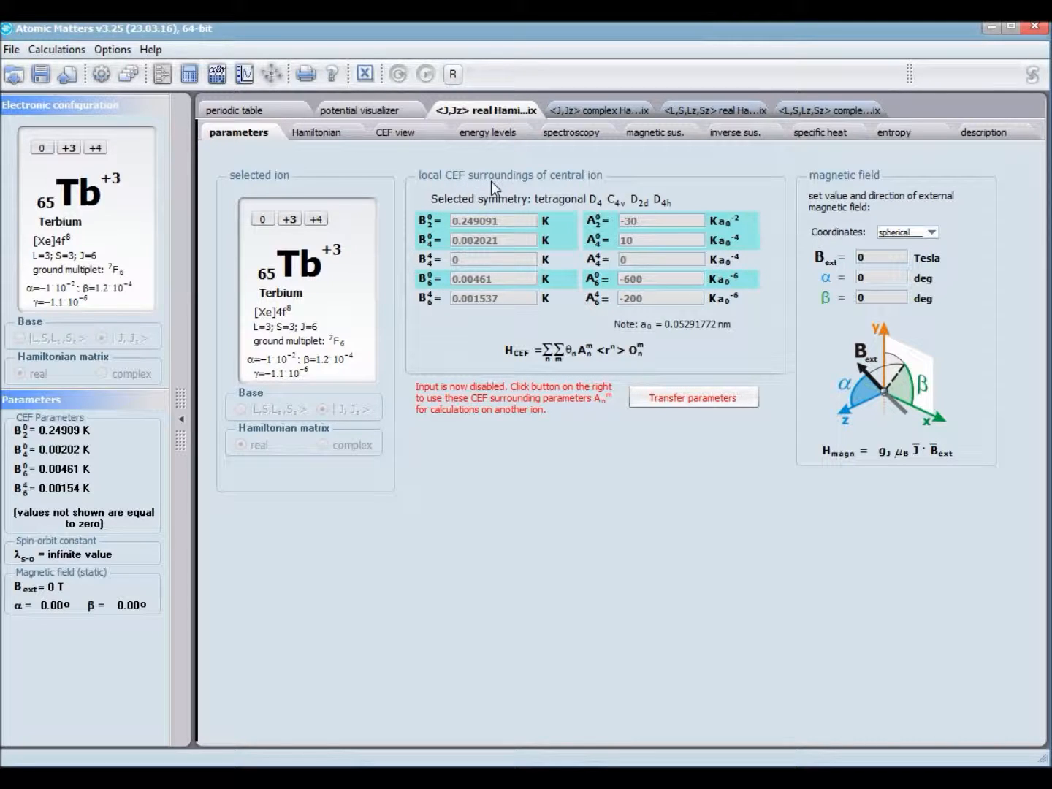
left_click(831, 110)
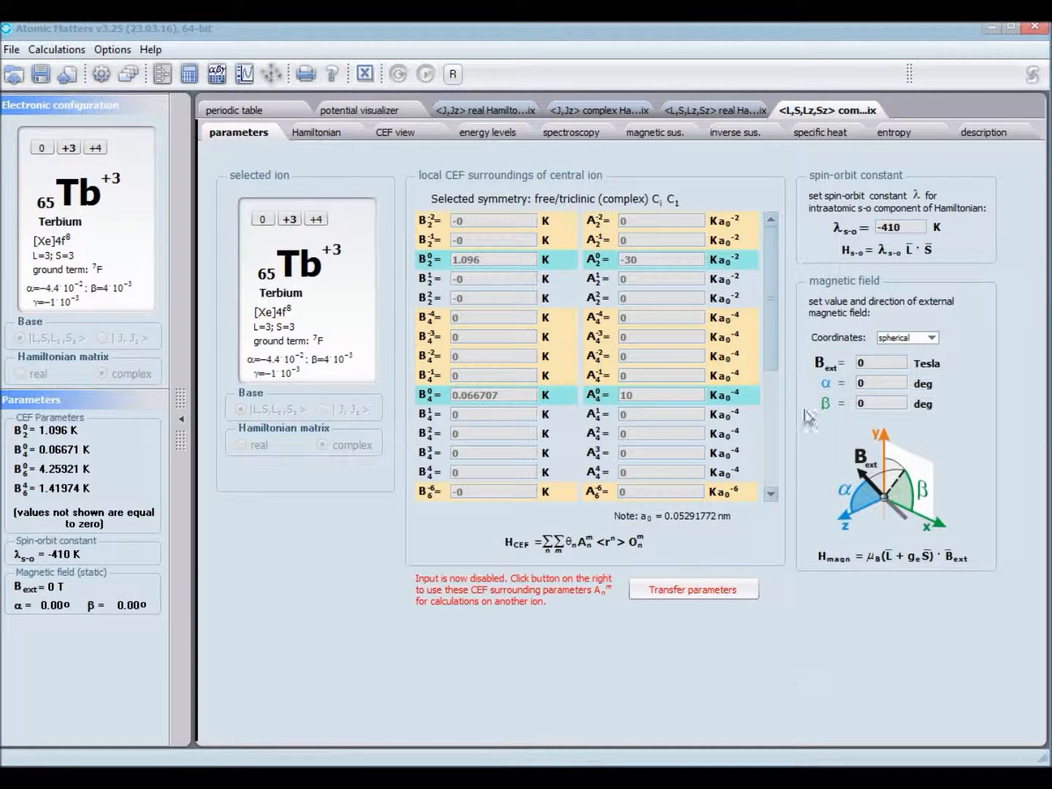
left_click(726, 104)
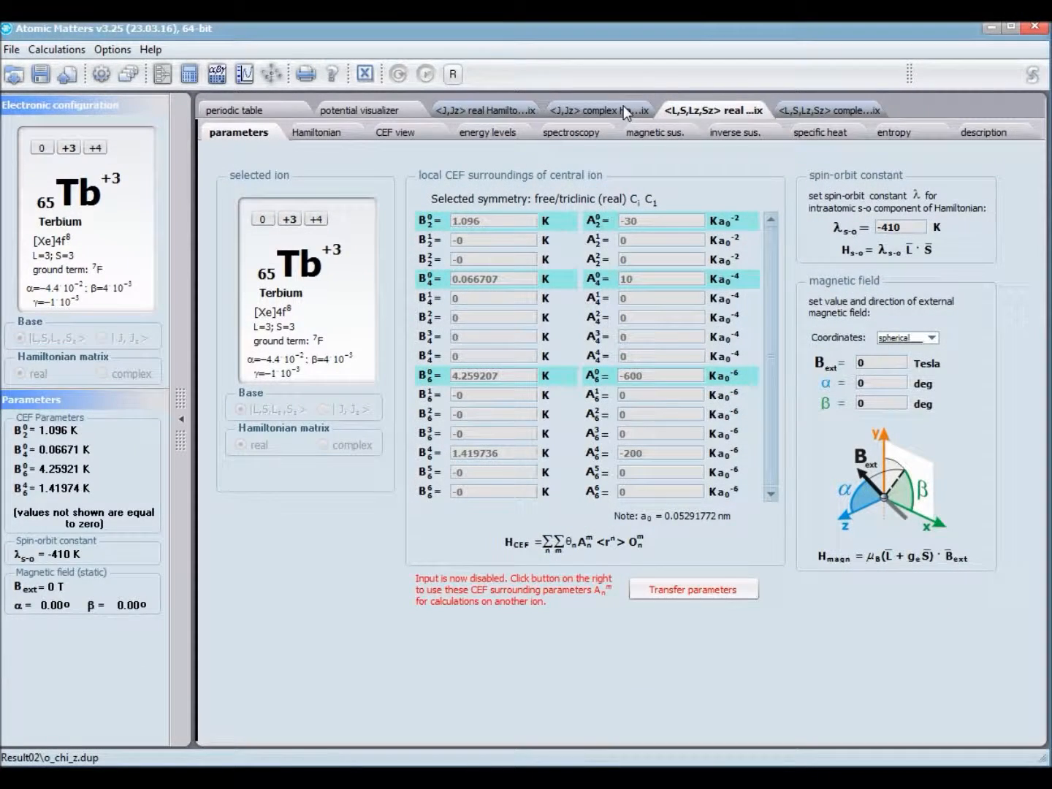
left_click(623, 105)
left_click(486, 110)
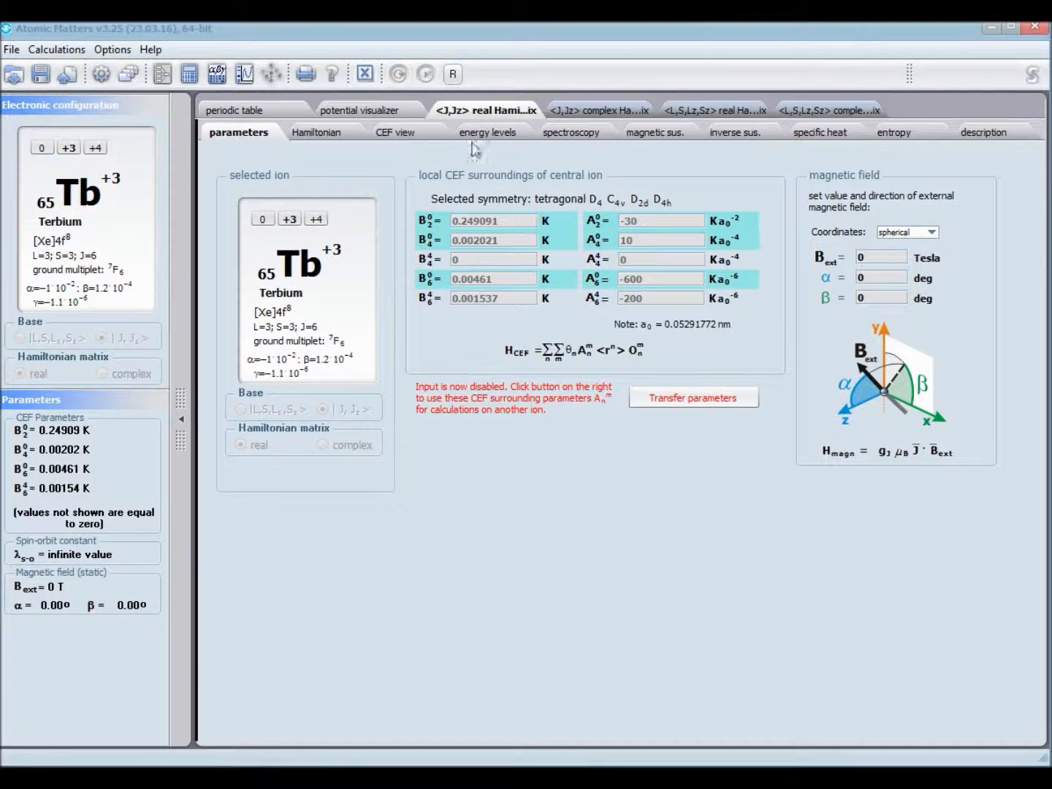
Step: Inspect the <J,Jz> real Hamiltonian matrix elements at row Jz=0, column Jz=4 and at row Jz=-3, column Jz=1
left_click(321, 133)
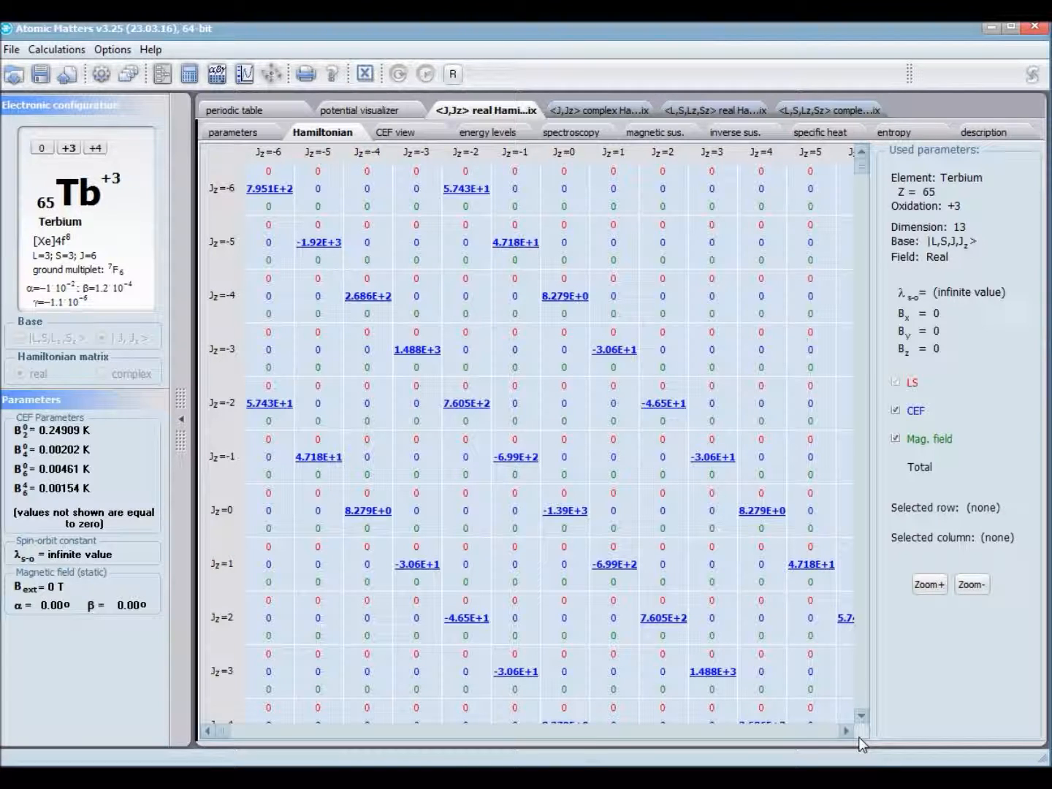
left_click(916, 590)
left_click(757, 515)
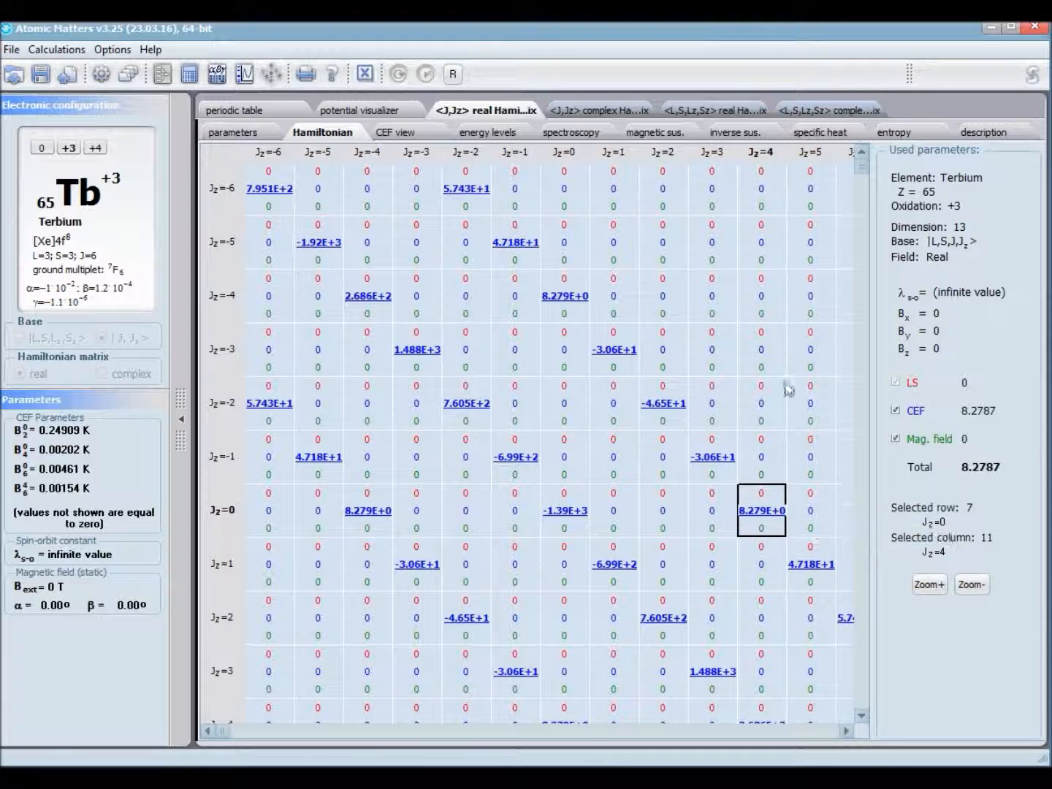
left_click(613, 346)
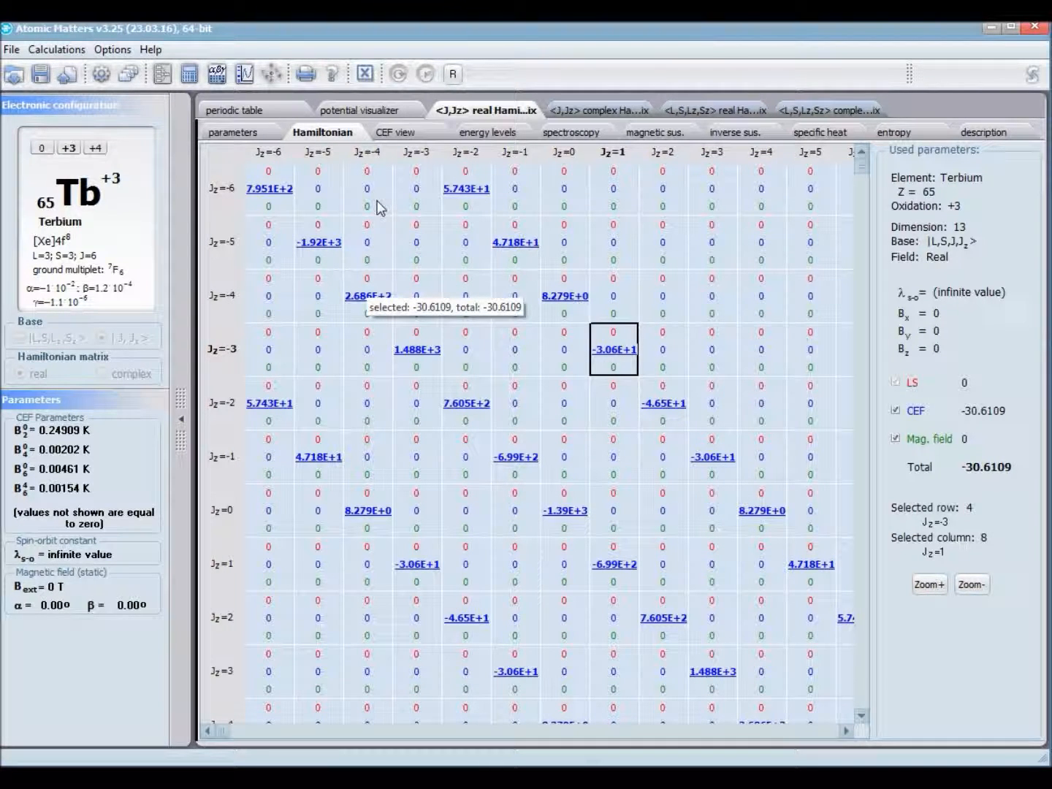
Step: Display the <J,Jz> real result's CEF potential on a Sphere shape and view it from several directions
left_click(411, 135)
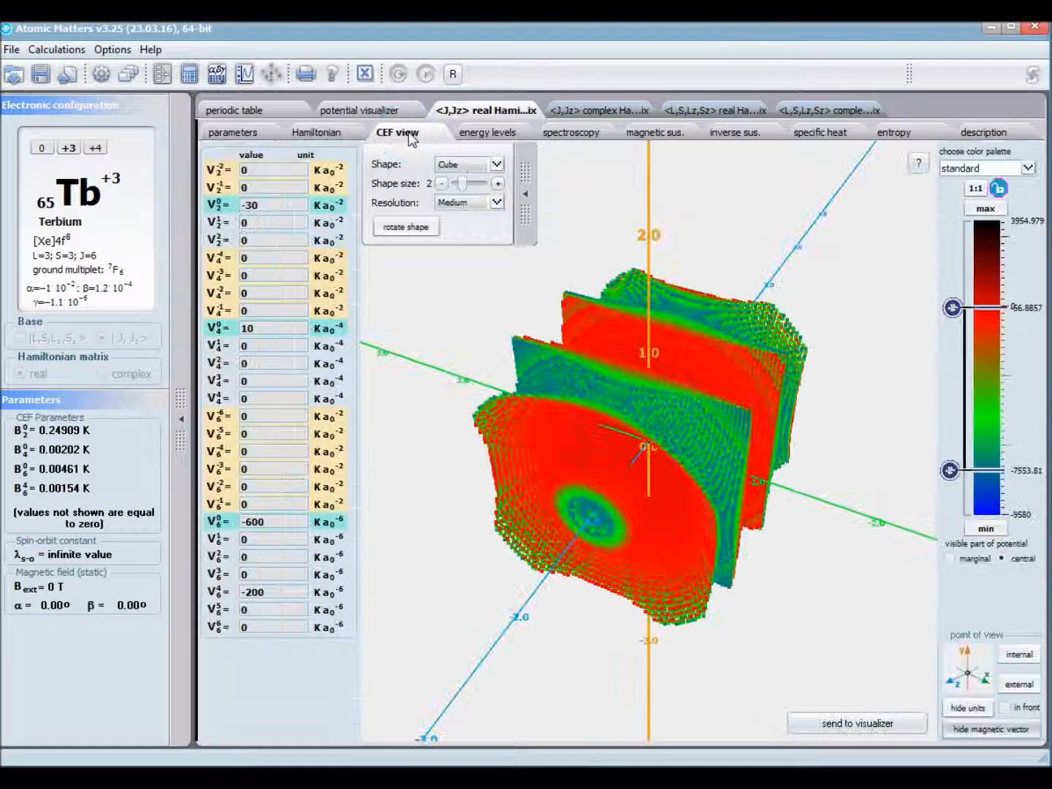
left_click_drag(504, 344, 596, 322)
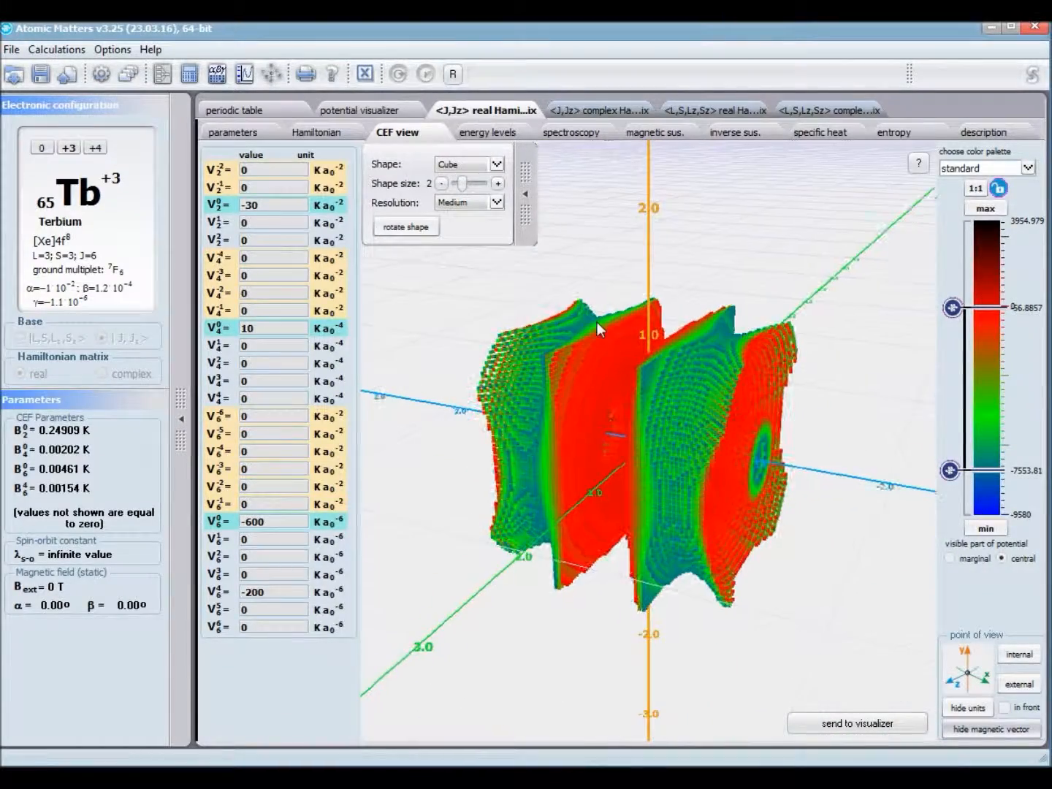
left_click(495, 164)
left_click(477, 179)
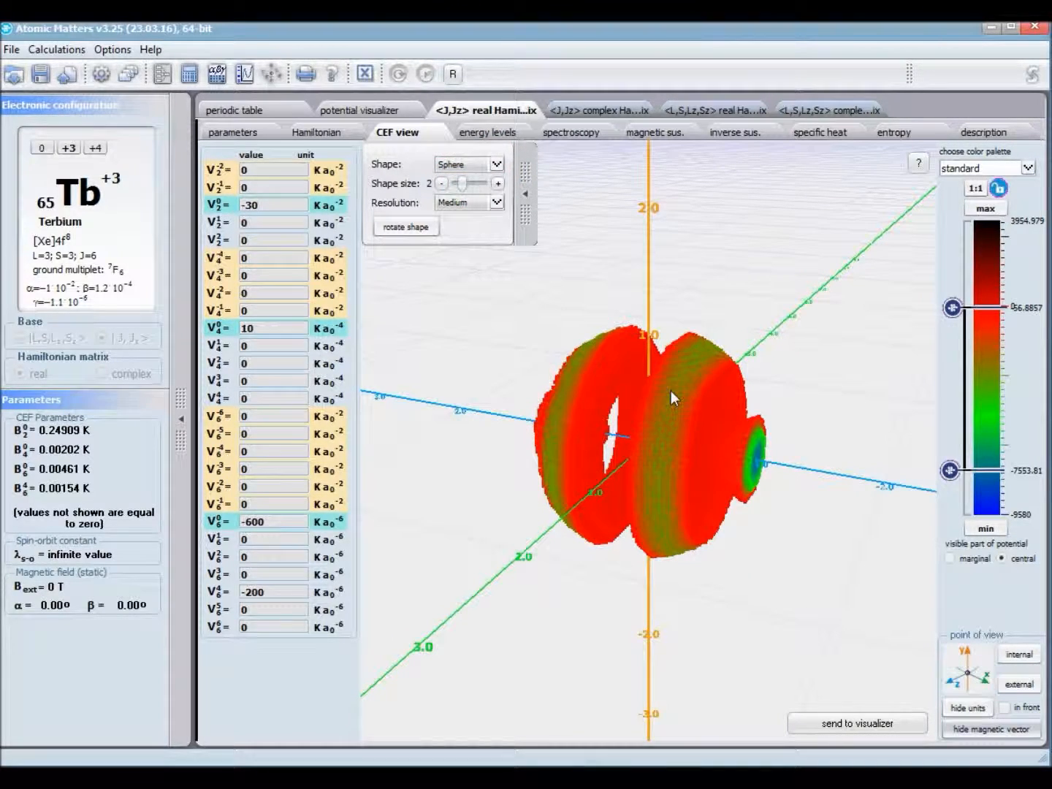
left_click_drag(593, 427, 654, 490)
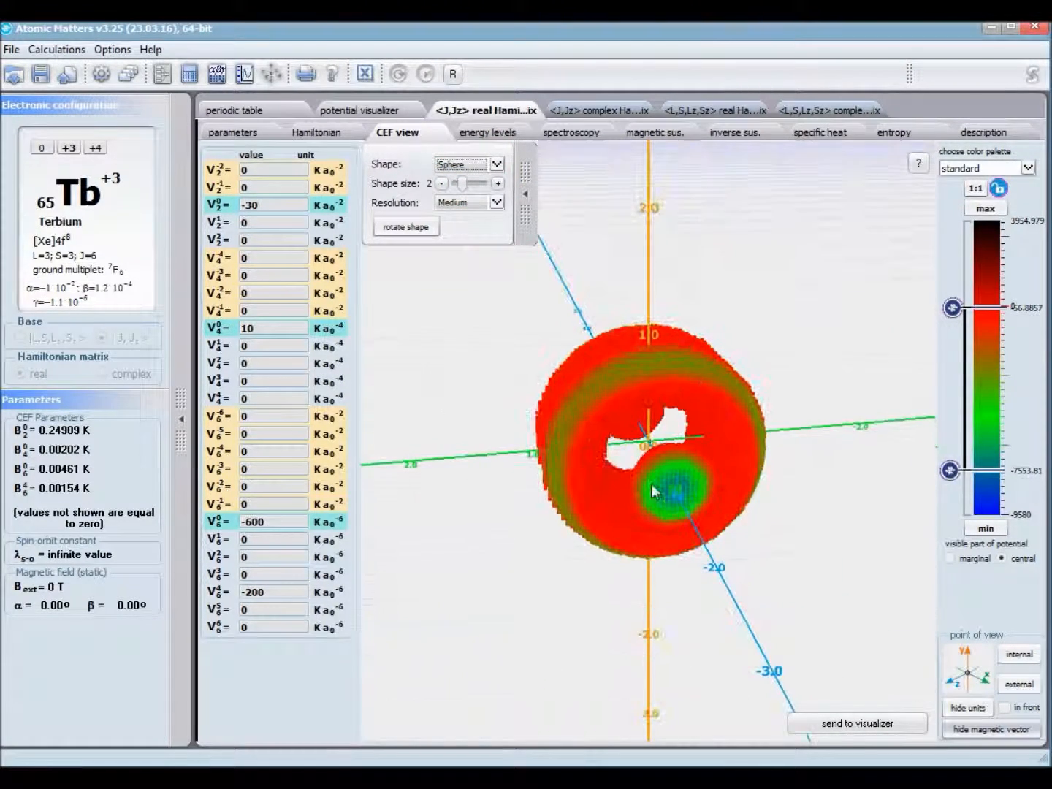
Step: Switch the visible part of the CEF potential to marginal and view the shape from other directions
left_click(950, 558)
left_click_drag(805, 486, 720, 445)
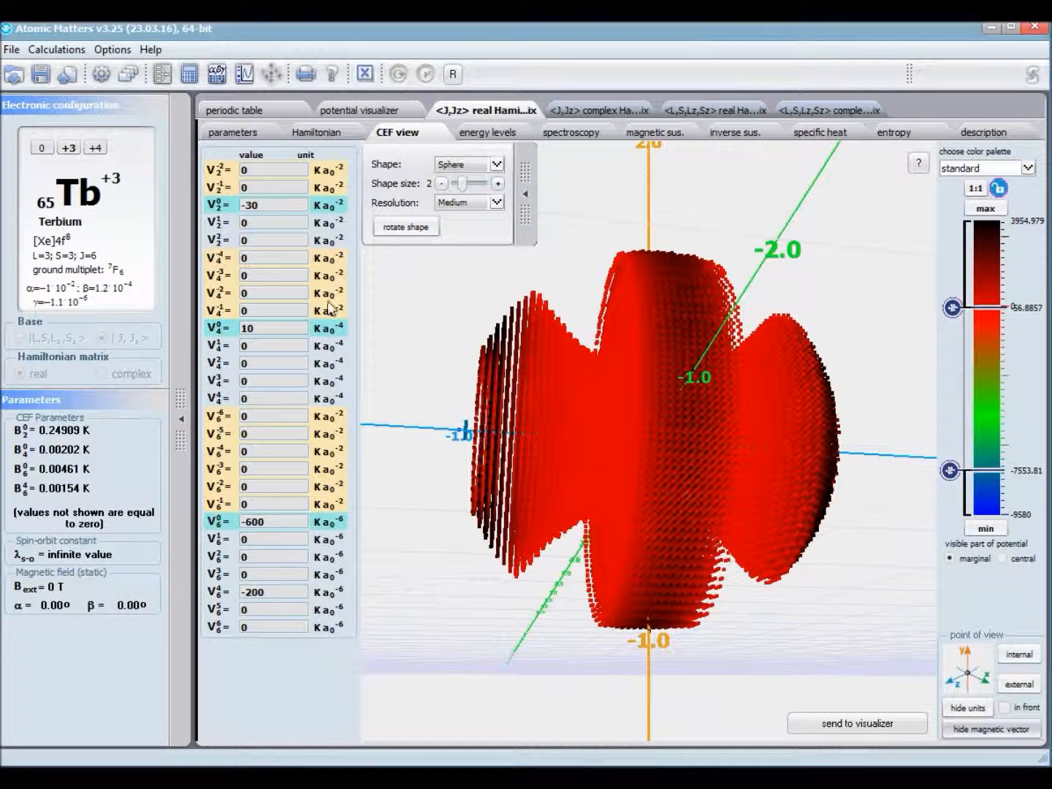
left_click_drag(460, 559, 504, 521)
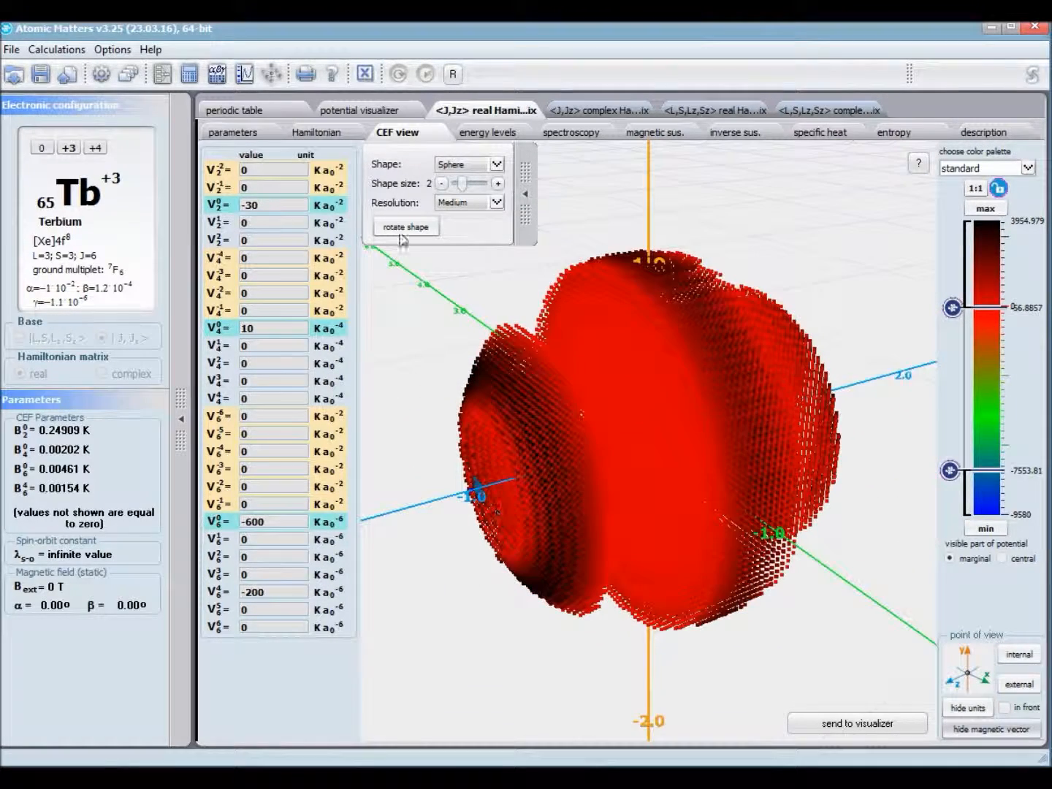
Step: Show the energy levels of the <J,Jz> real result with energies Ei in meV
left_click(488, 132)
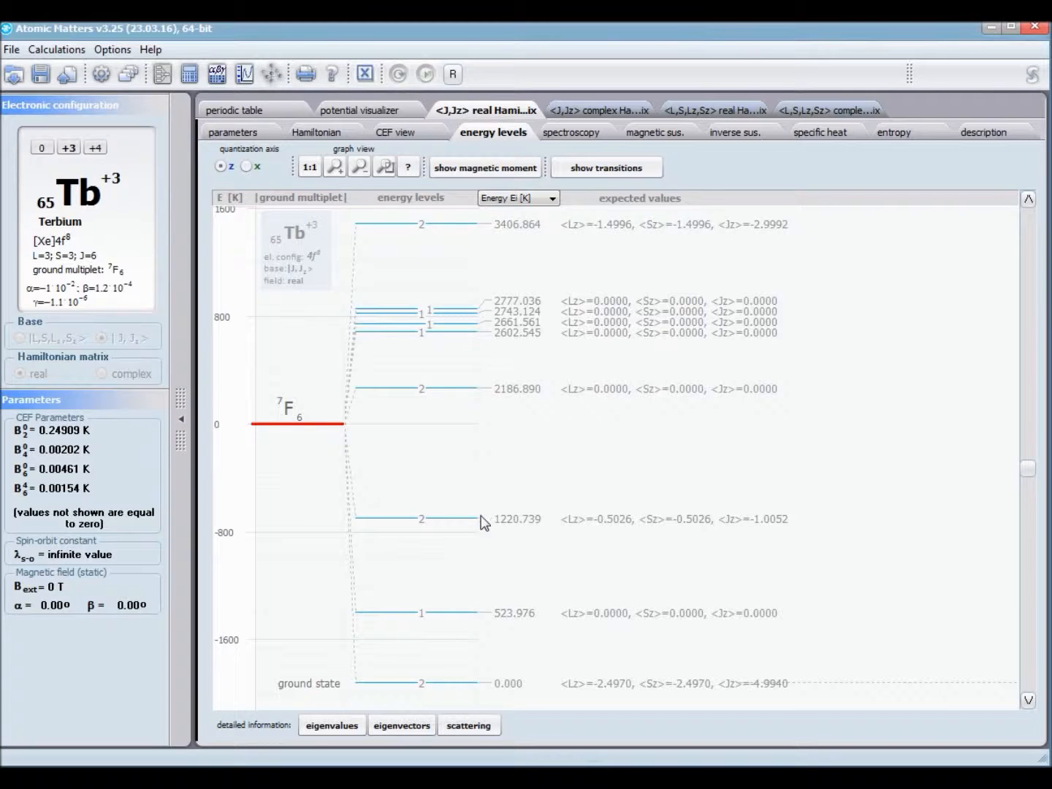
left_click(552, 199)
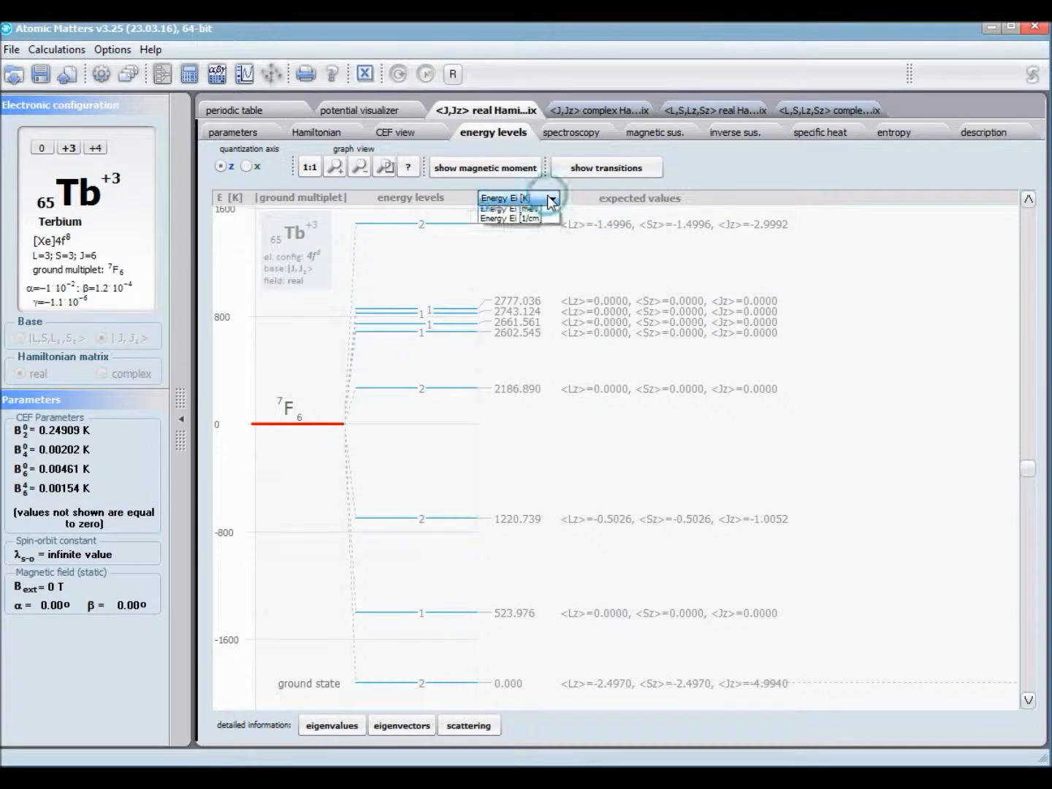
left_click(530, 209)
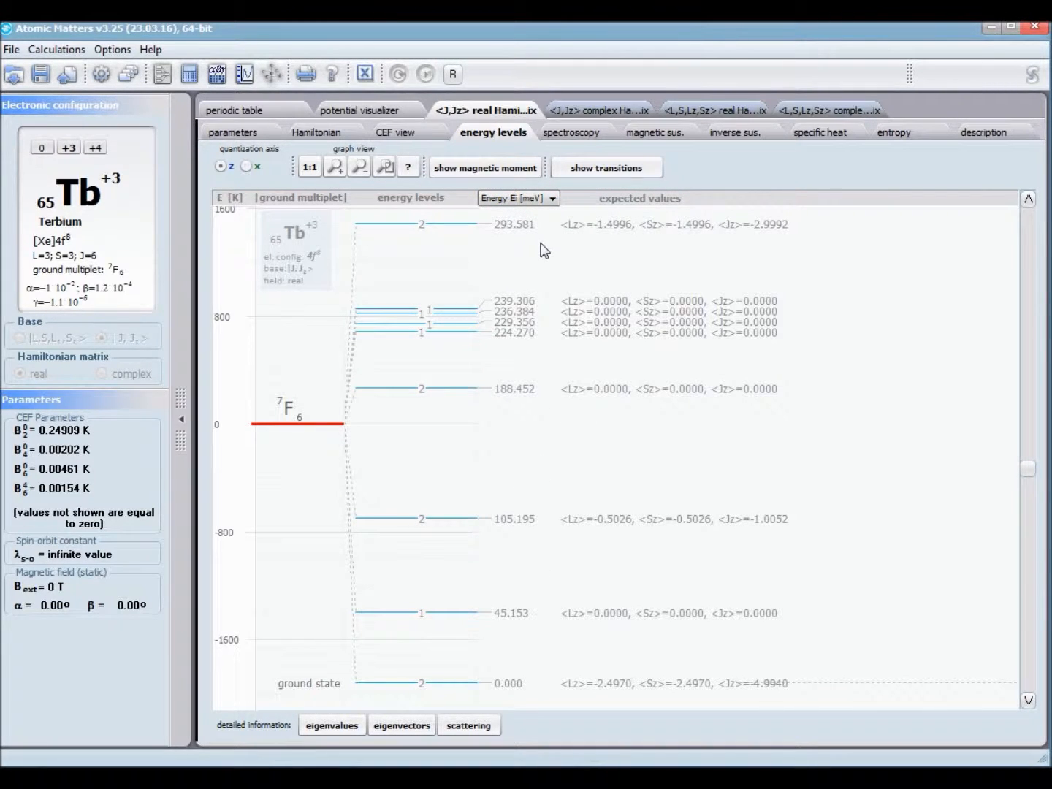
Step: Compare the levels' expected values for the x quantization axis with those for the z axis
left_click(335, 167)
left_click(336, 168)
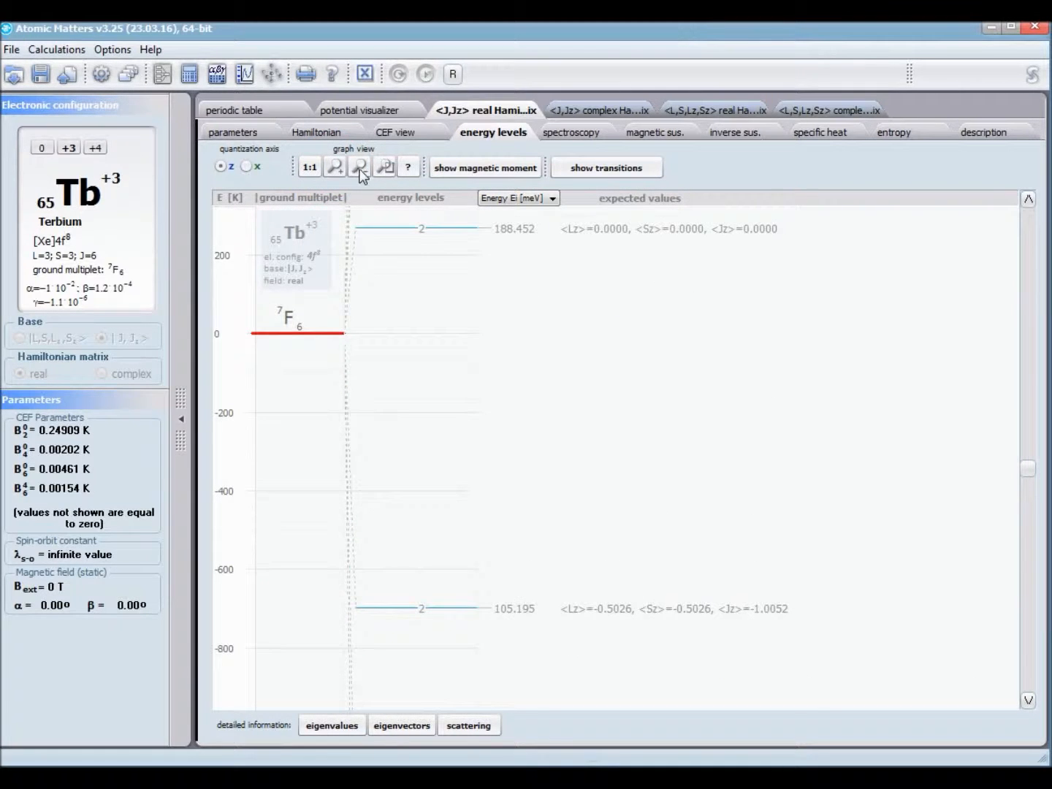
left_click(358, 168)
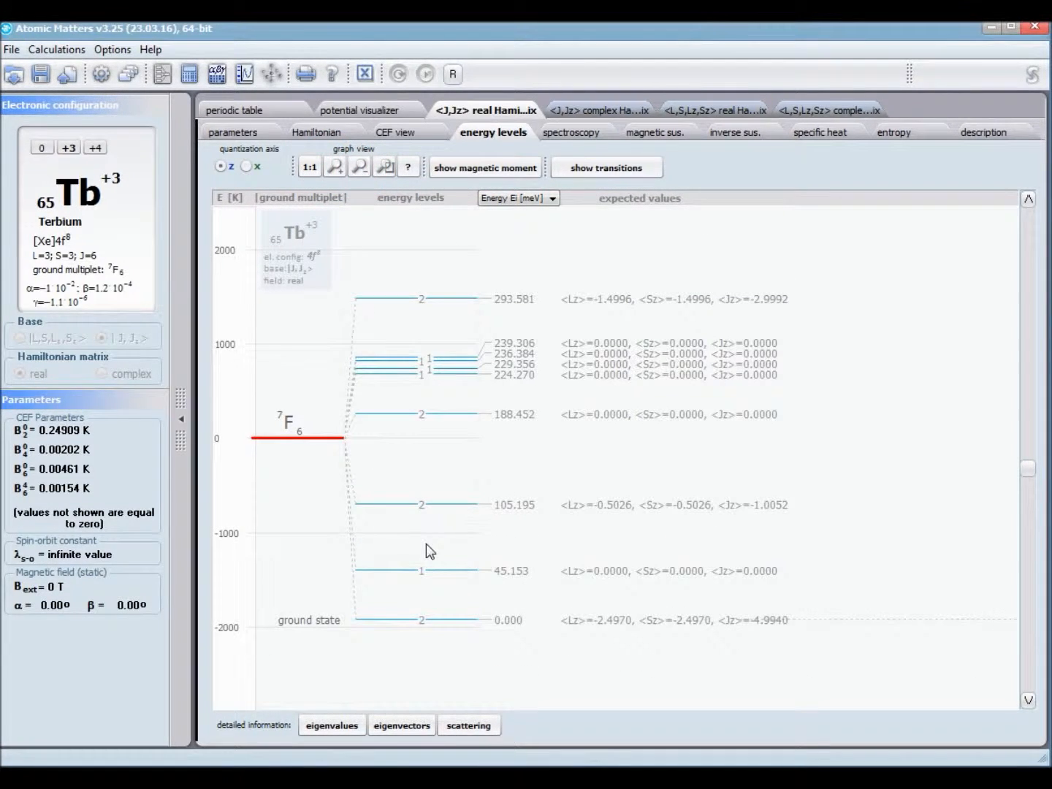
left_click(247, 168)
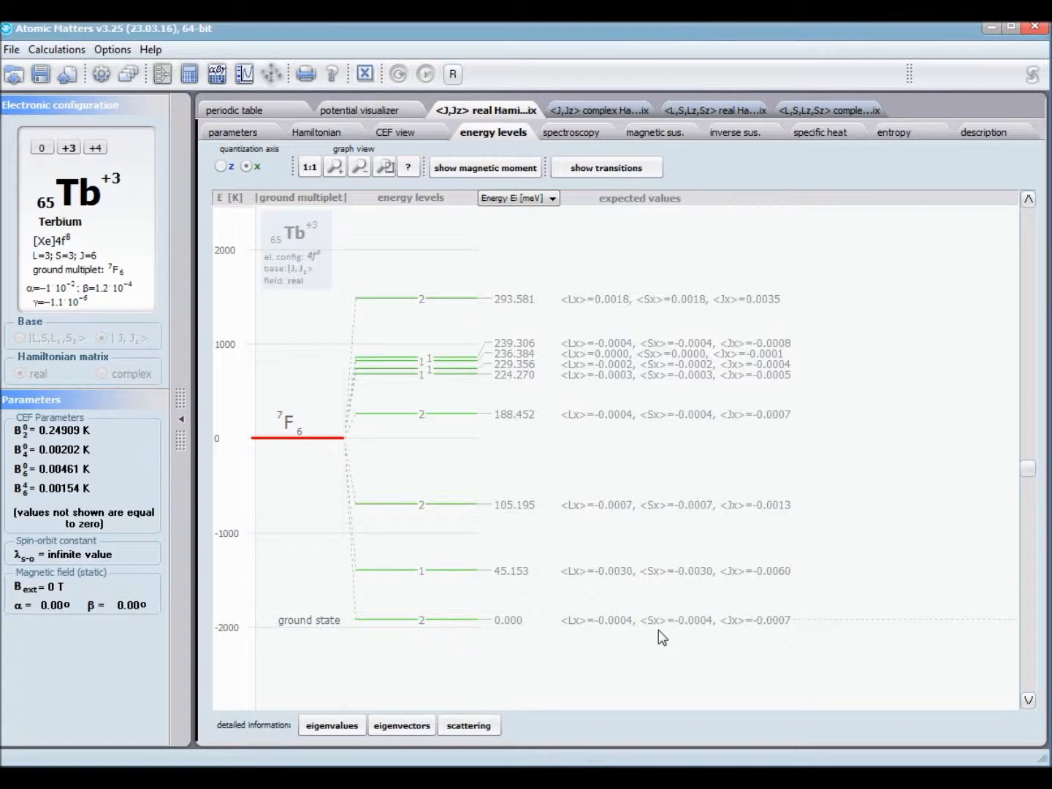
left_click(220, 167)
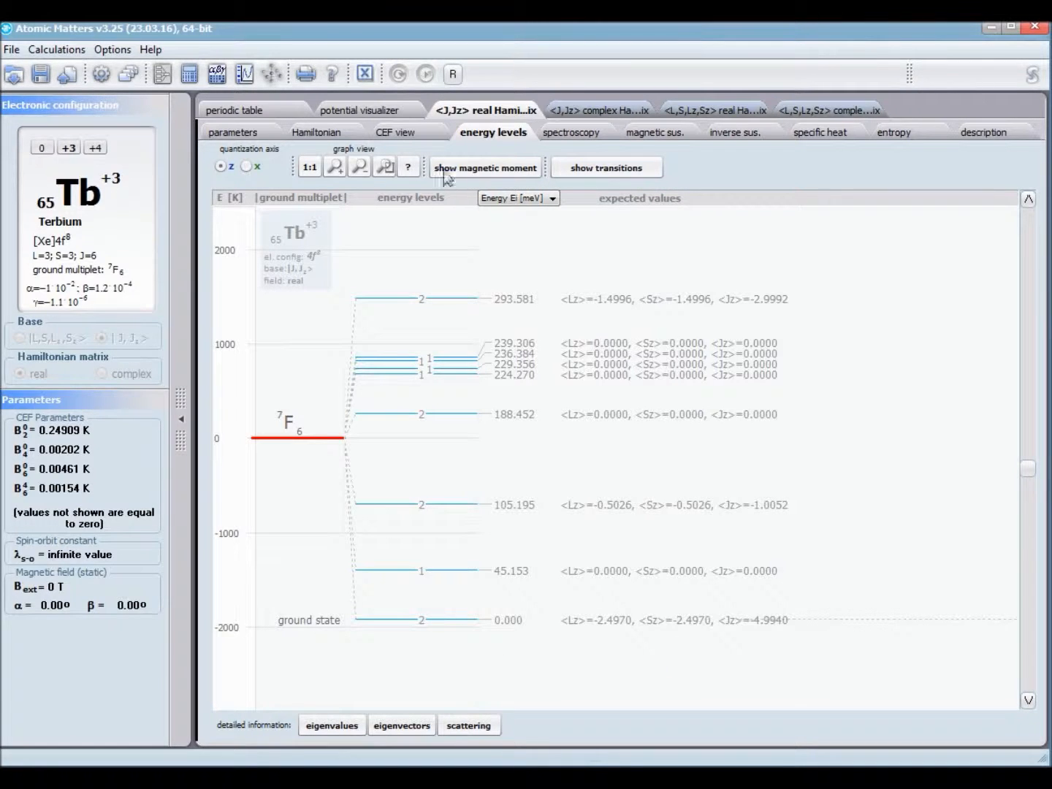
Step: Show the magnetic moment components of the energy levels and enlarge the area around the ground state
left_click(483, 168)
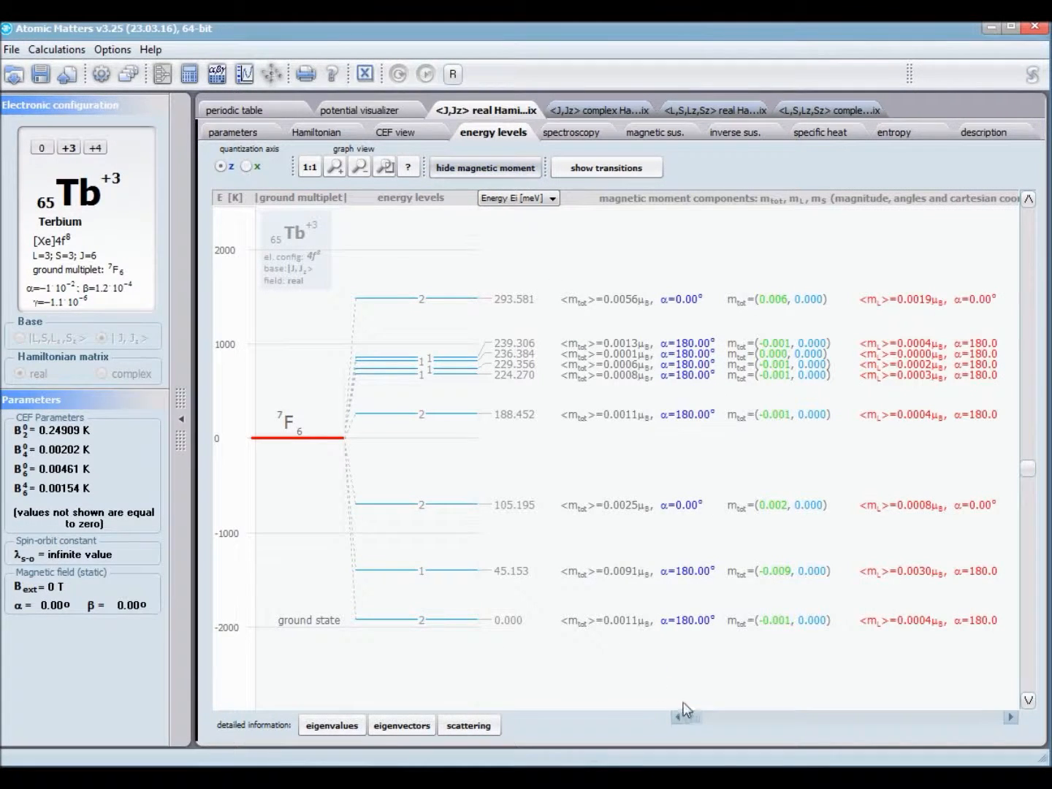
left_click_drag(693, 719, 659, 727)
left_click_drag(431, 537, 437, 674)
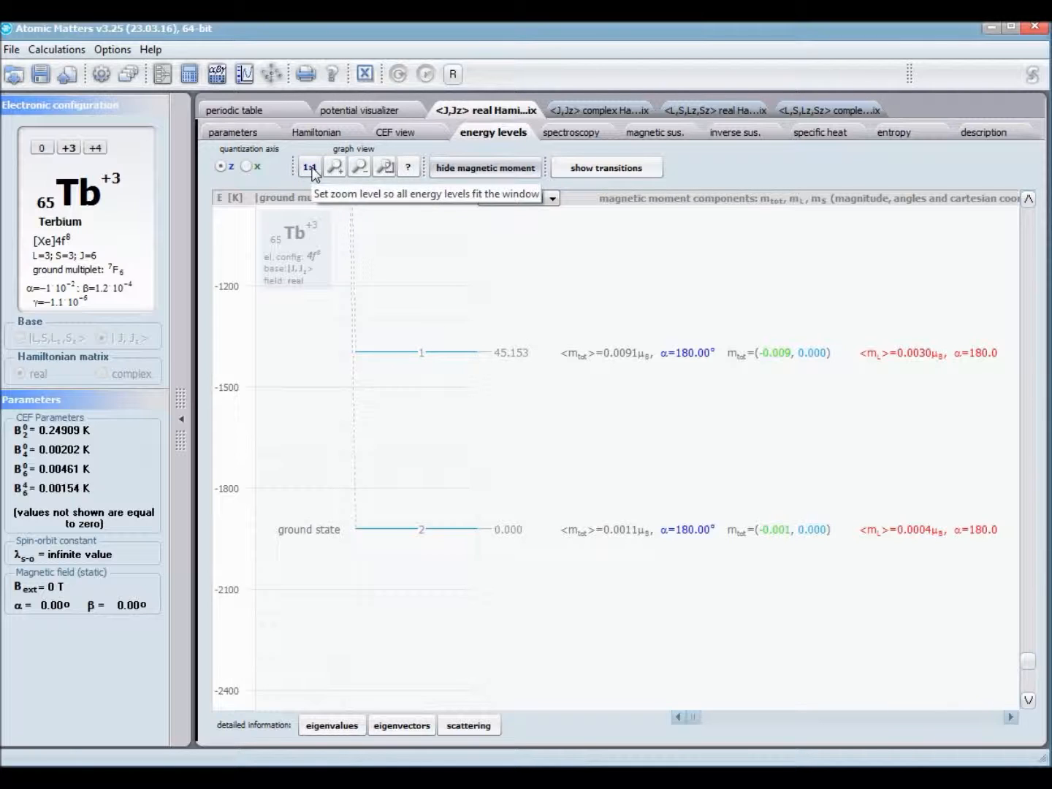
Step: Review the detailed eigenvalues, eigenvectors and scattering tables for the <J,Jz> real result
left_click(331, 727)
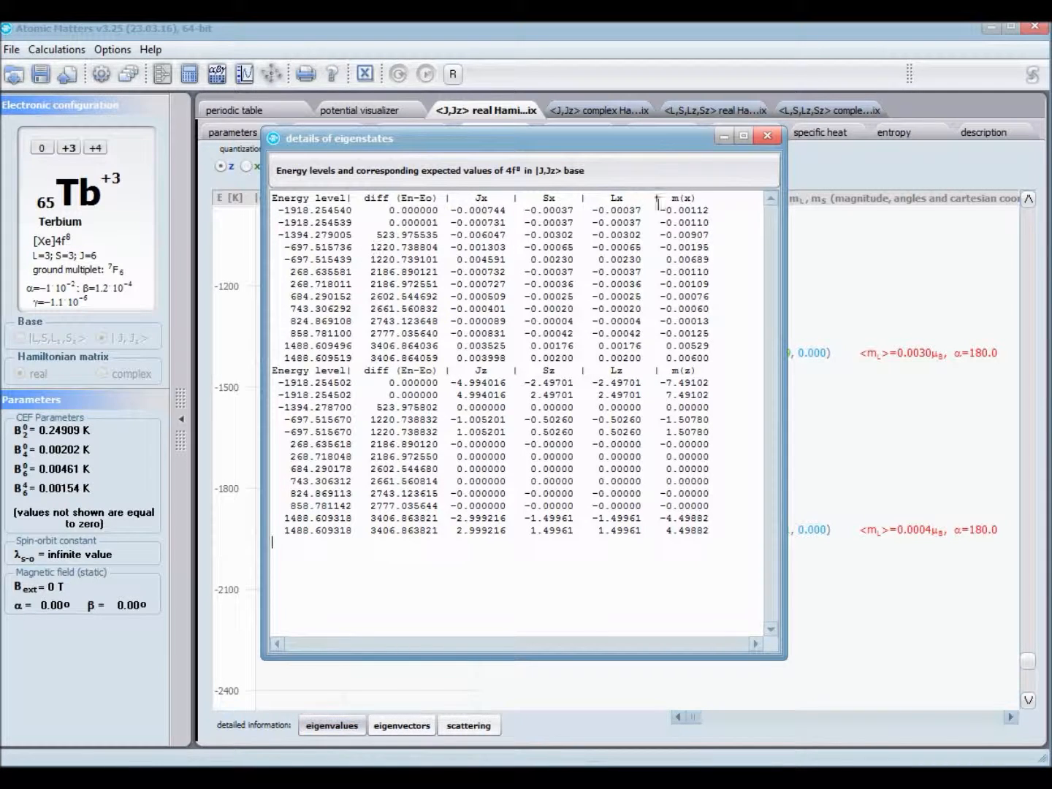
left_click(766, 136)
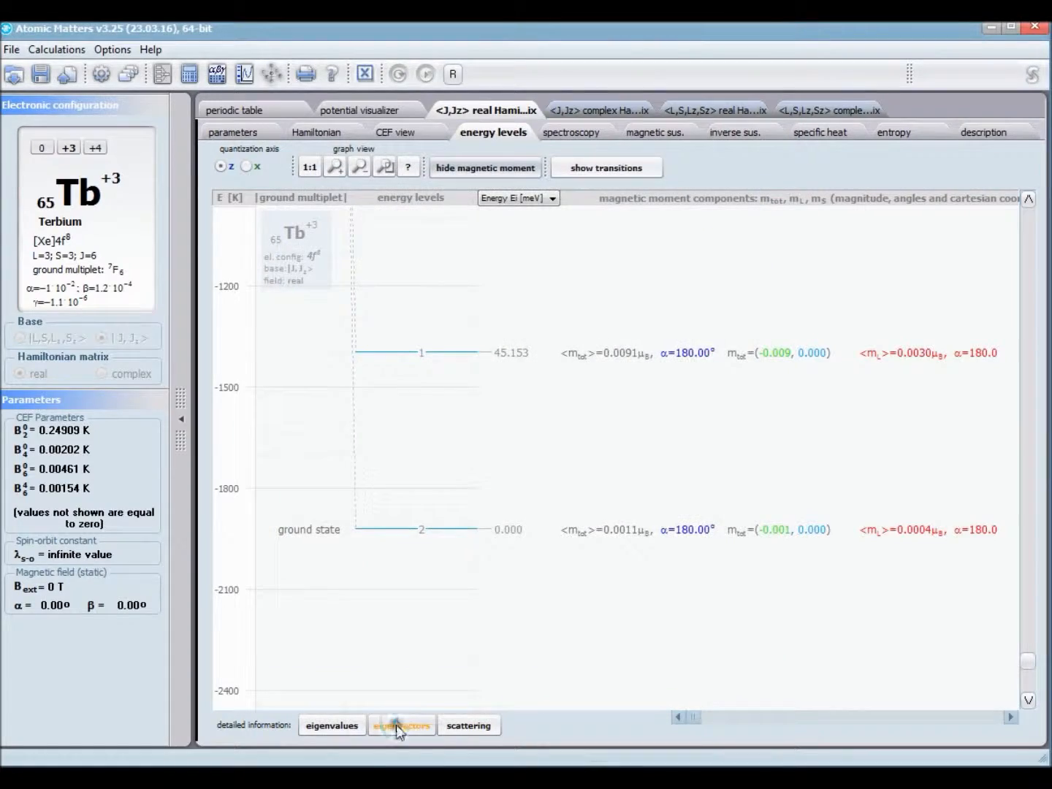
left_click(397, 725)
left_click_drag(730, 595, 1051, 675)
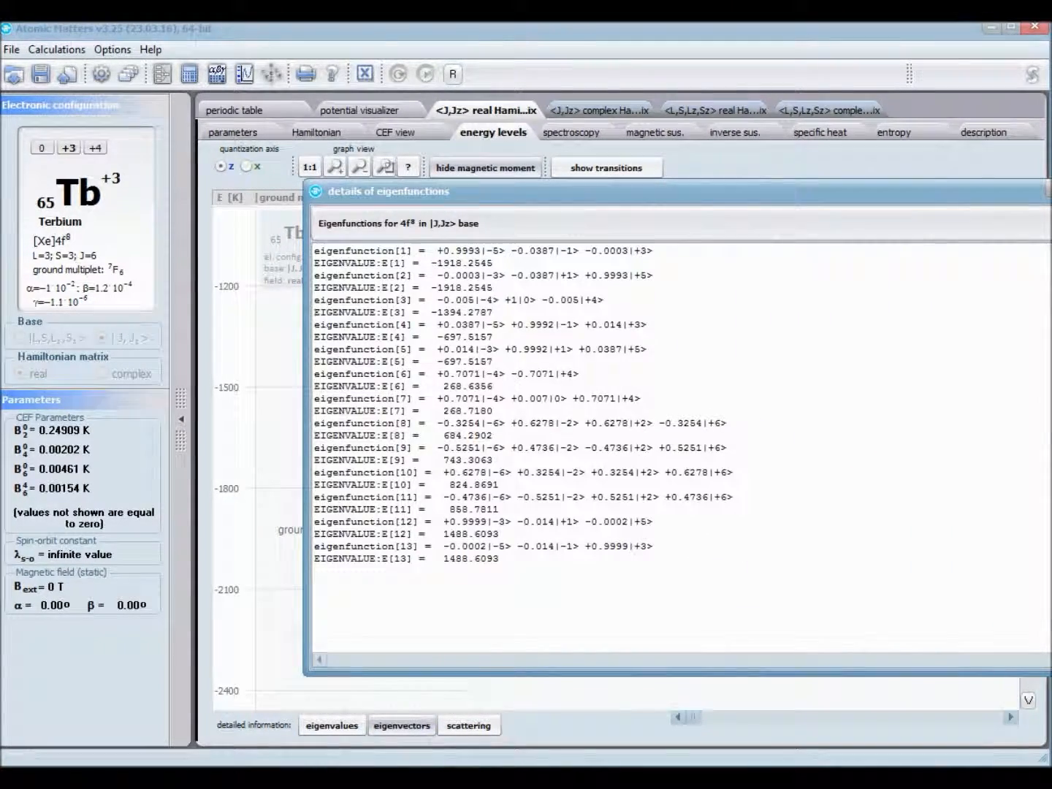
left_click(1050, 188)
left_click(457, 727)
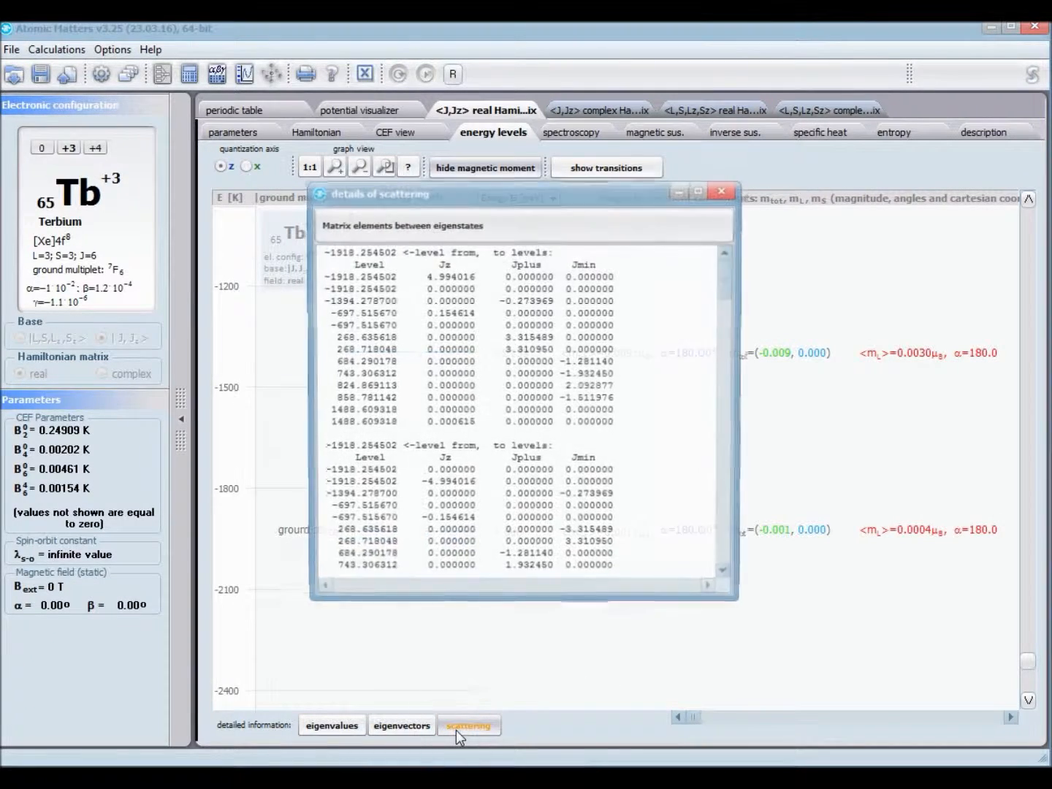
Step: Enlarge the scattering details window, examine the matrix elements between eigenstates through the whole list, and close it
left_click_drag(735, 603, 737, 745)
left_click_drag(731, 305, 730, 627)
left_click(726, 188)
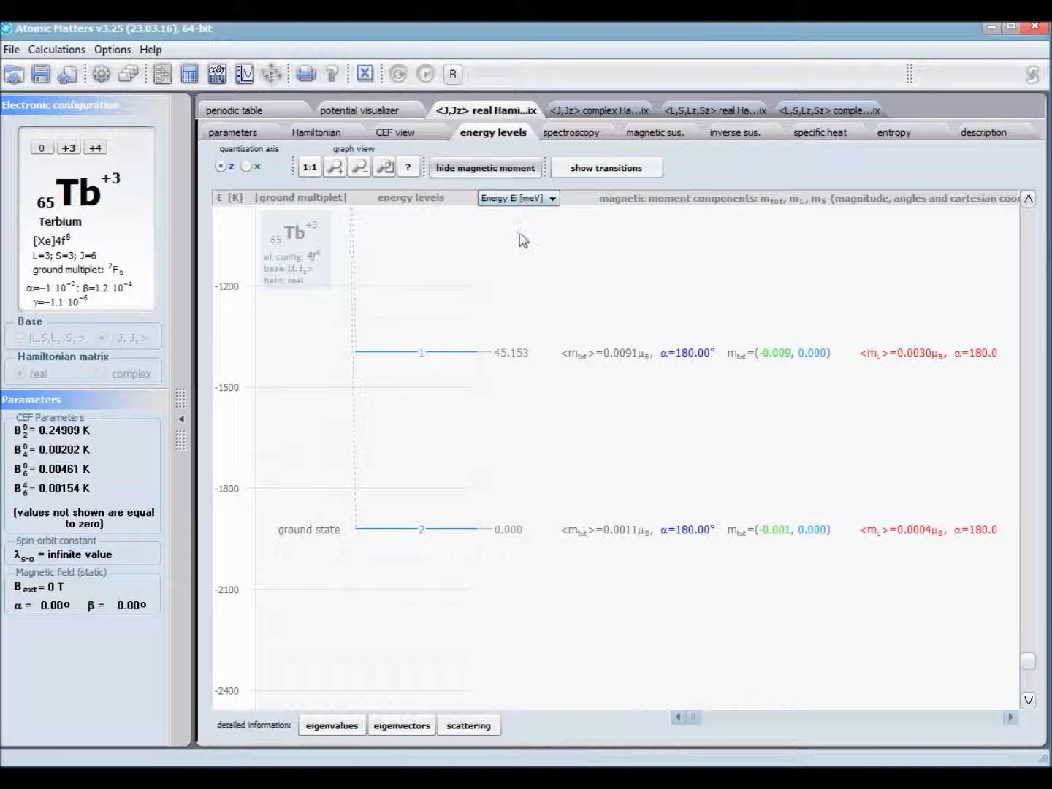
Step: Hide the magnetic moment components and show the transitions between the energy levels for the complete level scheme
left_click(524, 173)
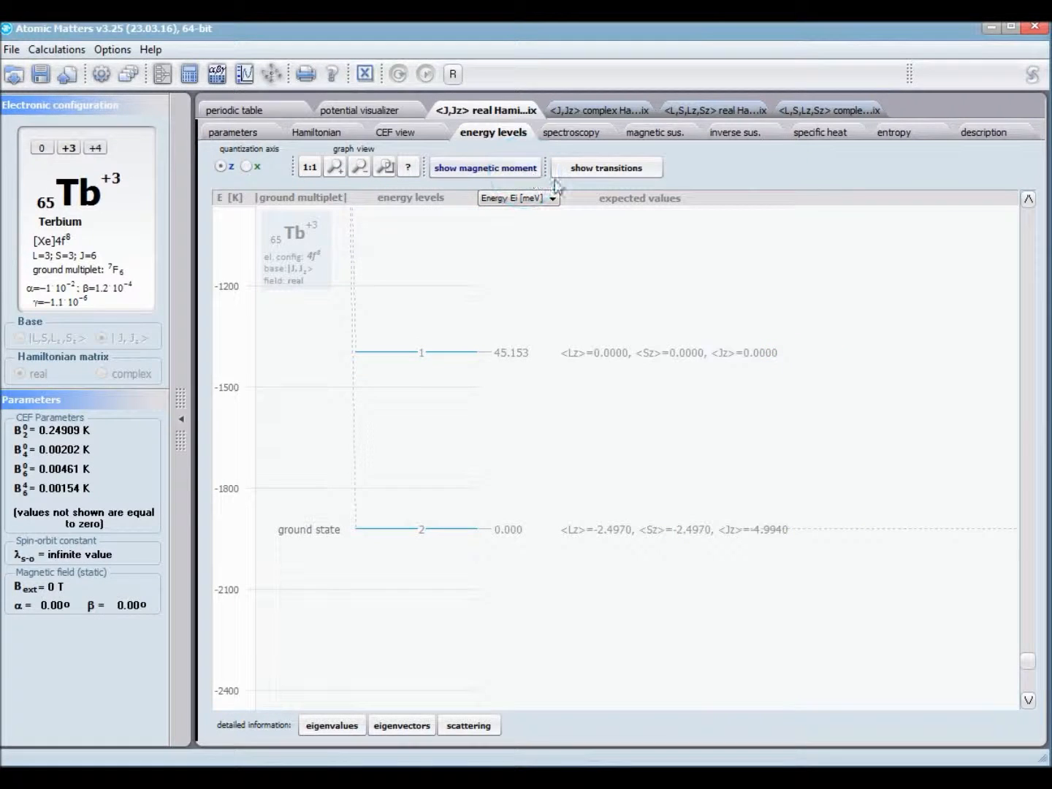
left_click(603, 171)
scroll(640, 346, "up", 6)
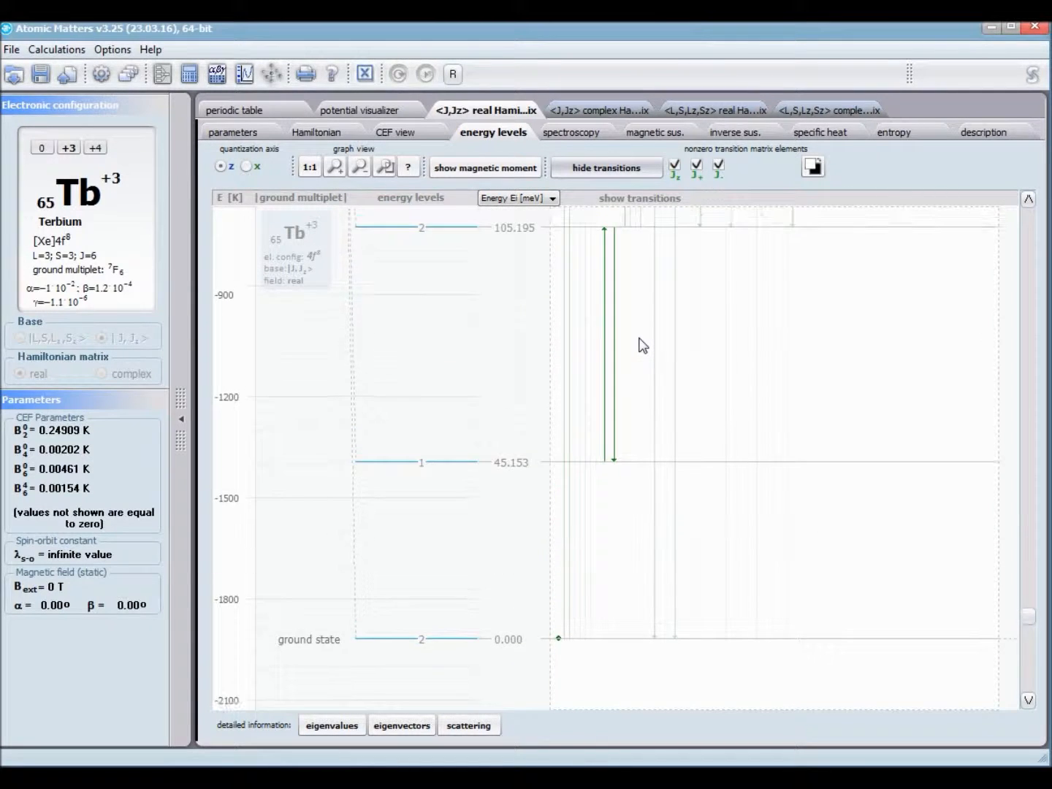
scroll(640, 346, "up", 2)
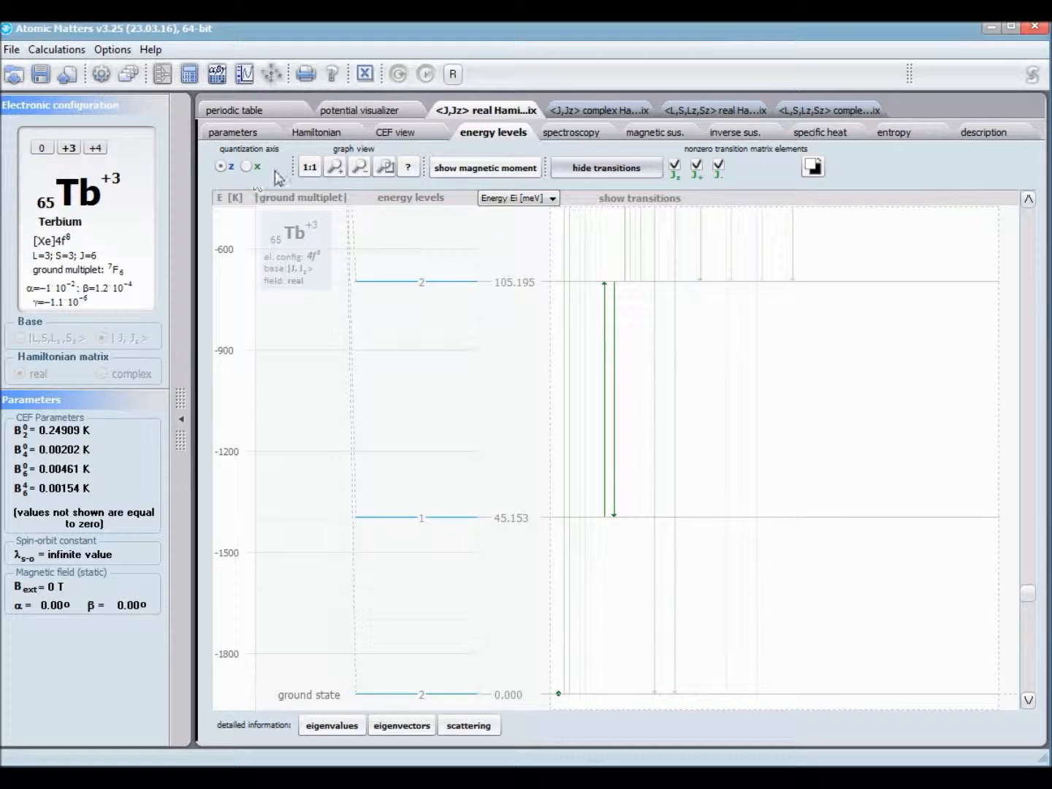
left_click(311, 166)
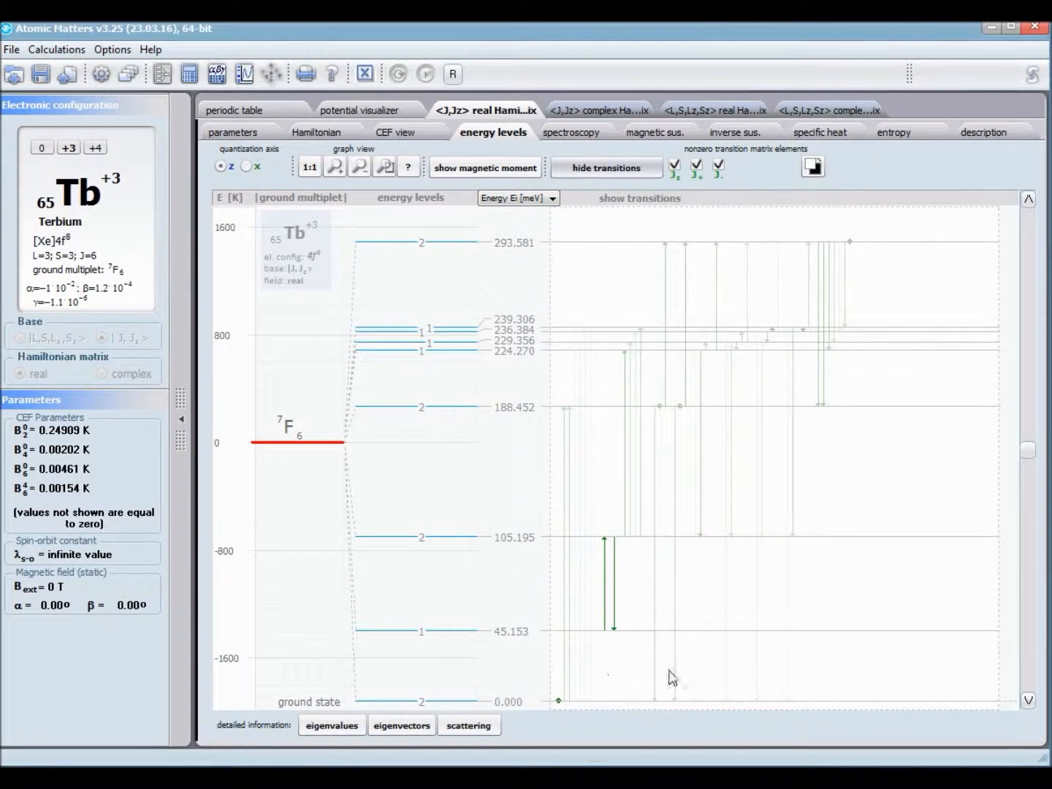
scroll(687, 638, "down", 1)
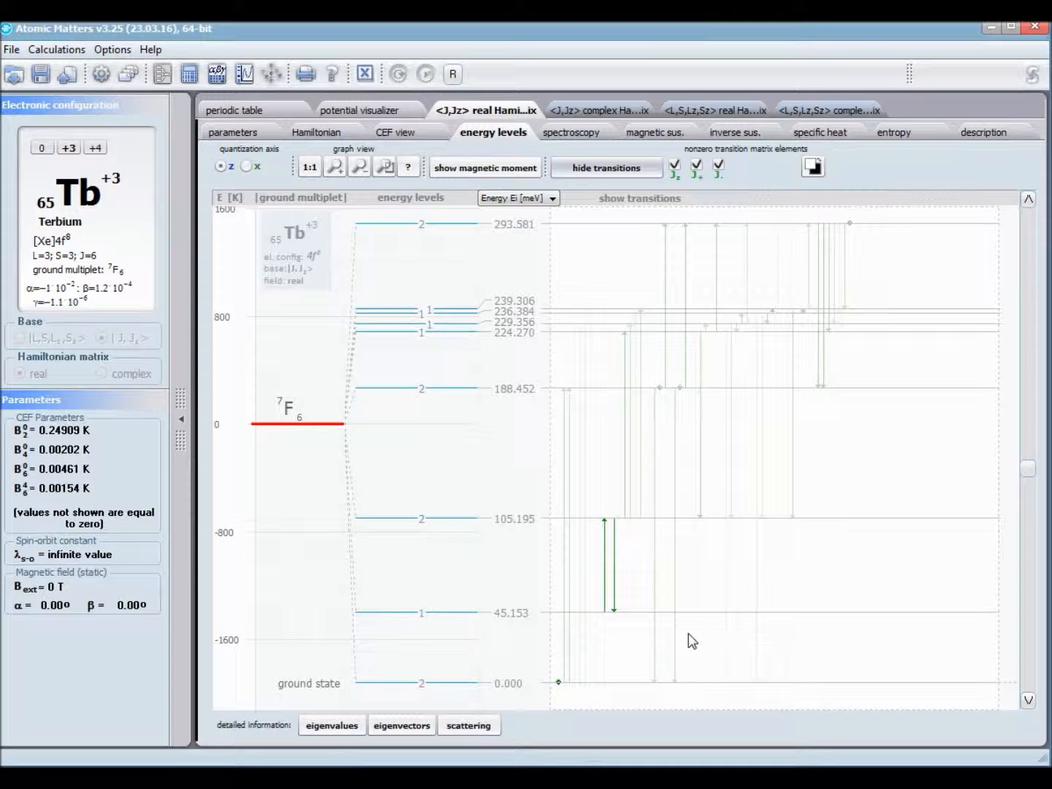
Step: Try the display toggle for the transition graph and centre the graph on the zero level with the zoom navigation
left_click(813, 167)
left_click(821, 170)
left_click(385, 167)
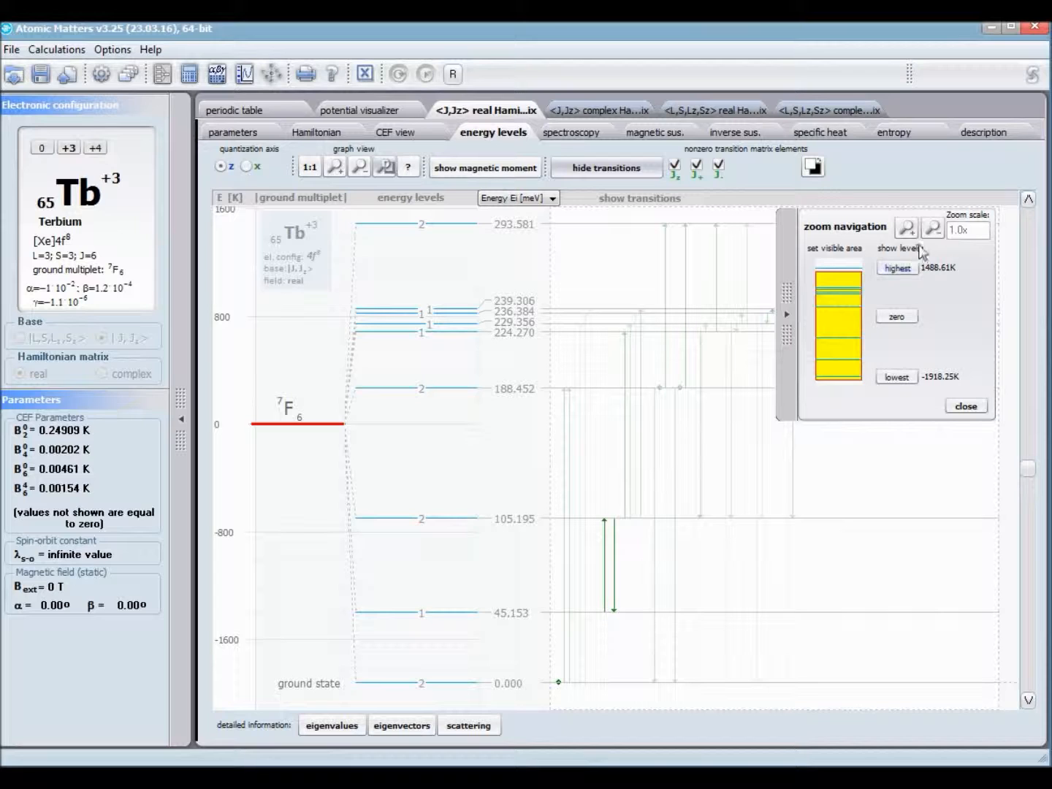
left_click(887, 317)
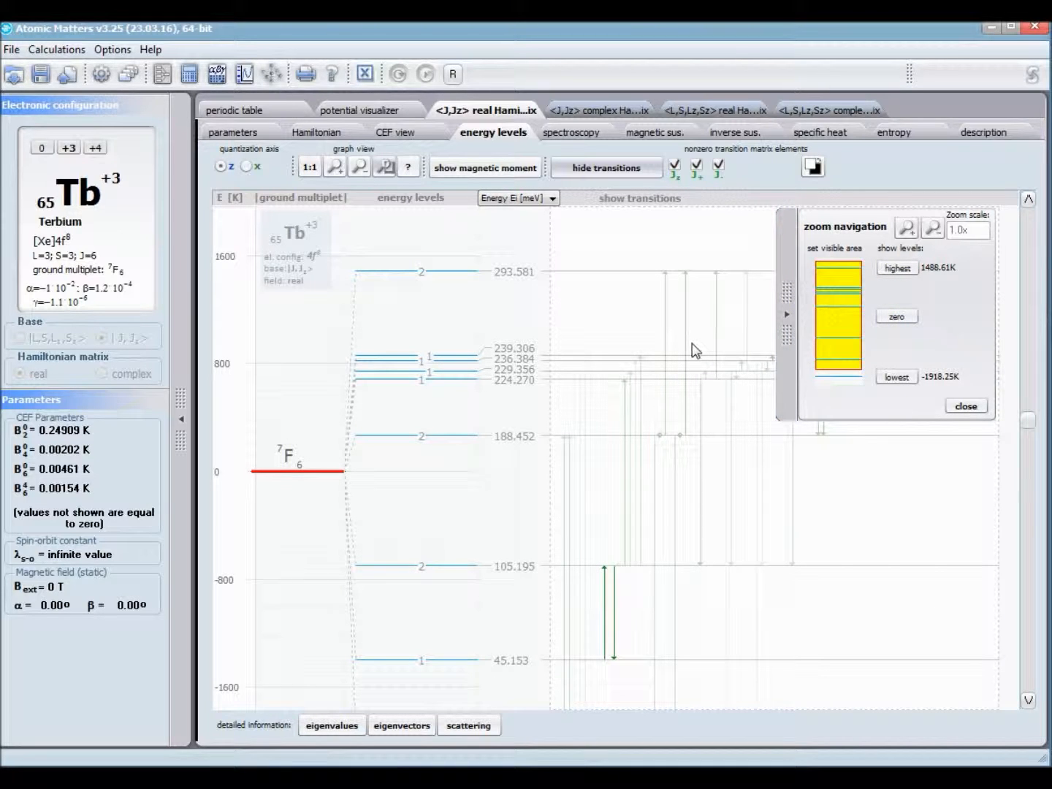
left_click(965, 405)
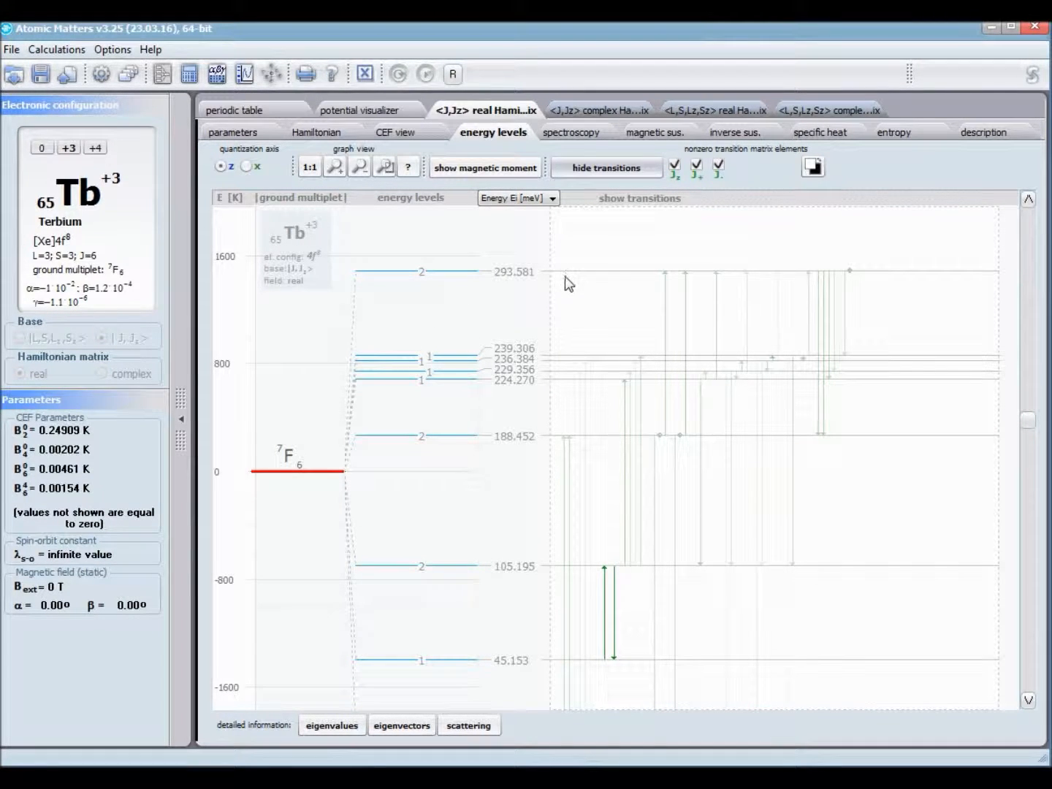
Step: Compare the full energy level scheme of the <L,S,Lz,Sz> complex result with that of the <J,Jz> real result
left_click(862, 112)
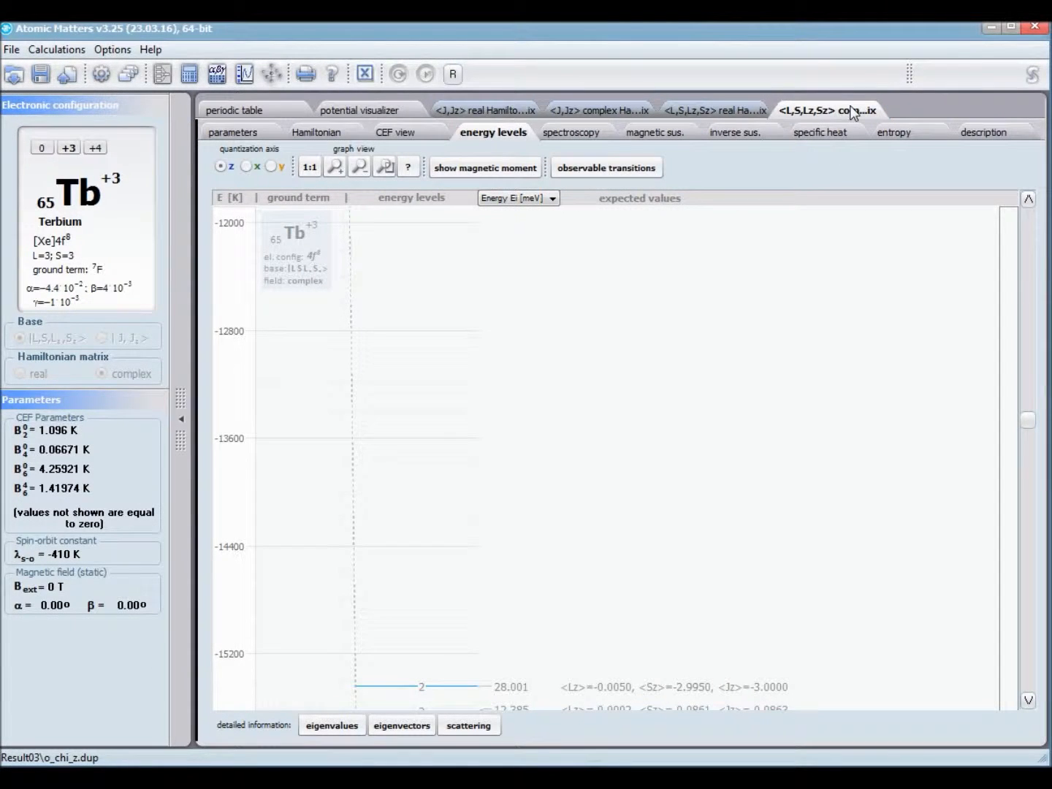
left_click(309, 167)
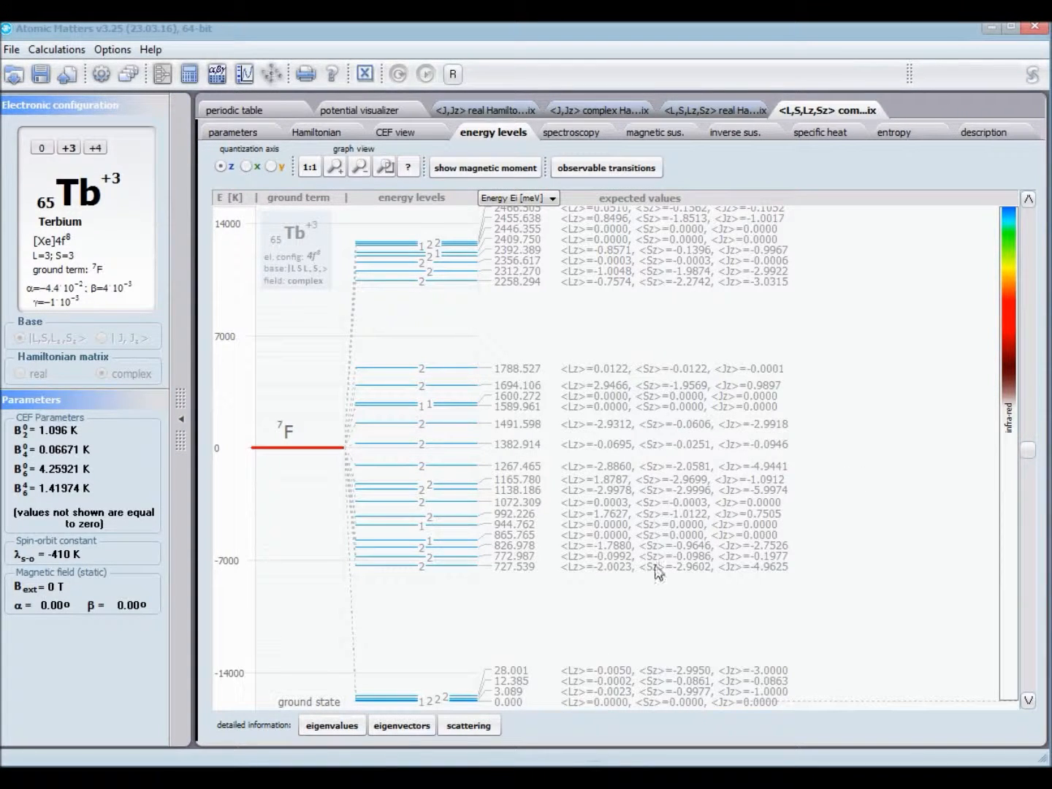
left_click(516, 109)
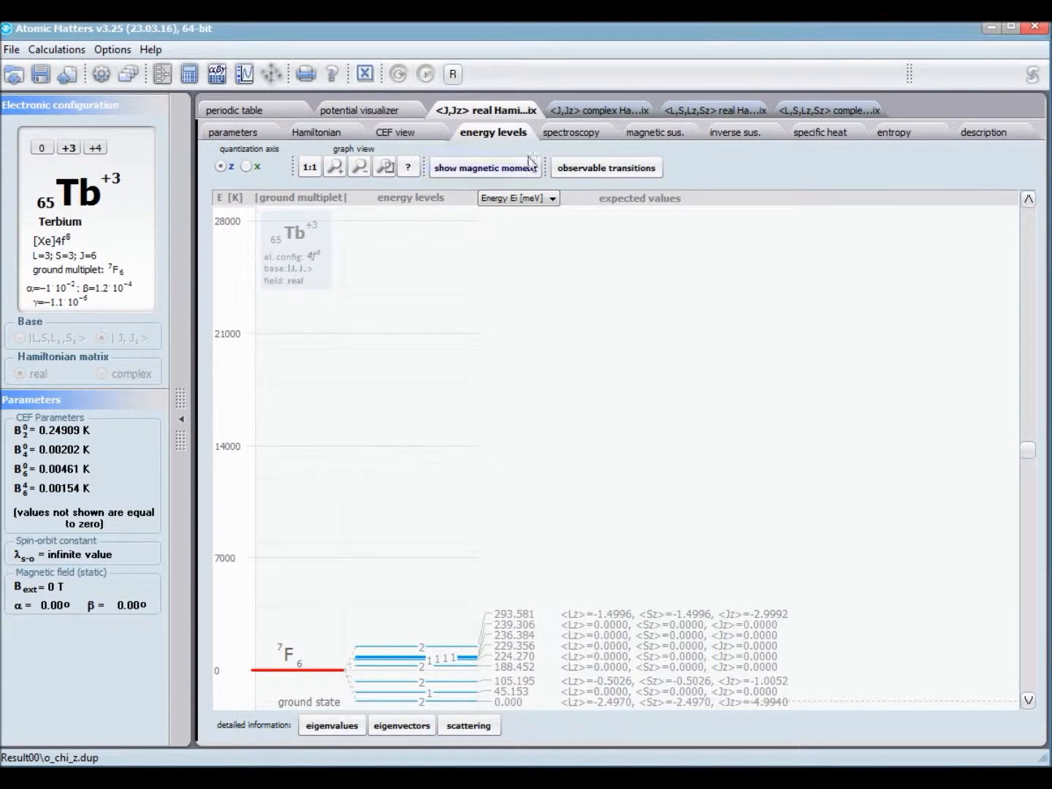
Step: Look at the spectroscopy and CEF views of the <J,Jz> real result, and show the observable transitions on its rescaled energy levels
left_click(574, 130)
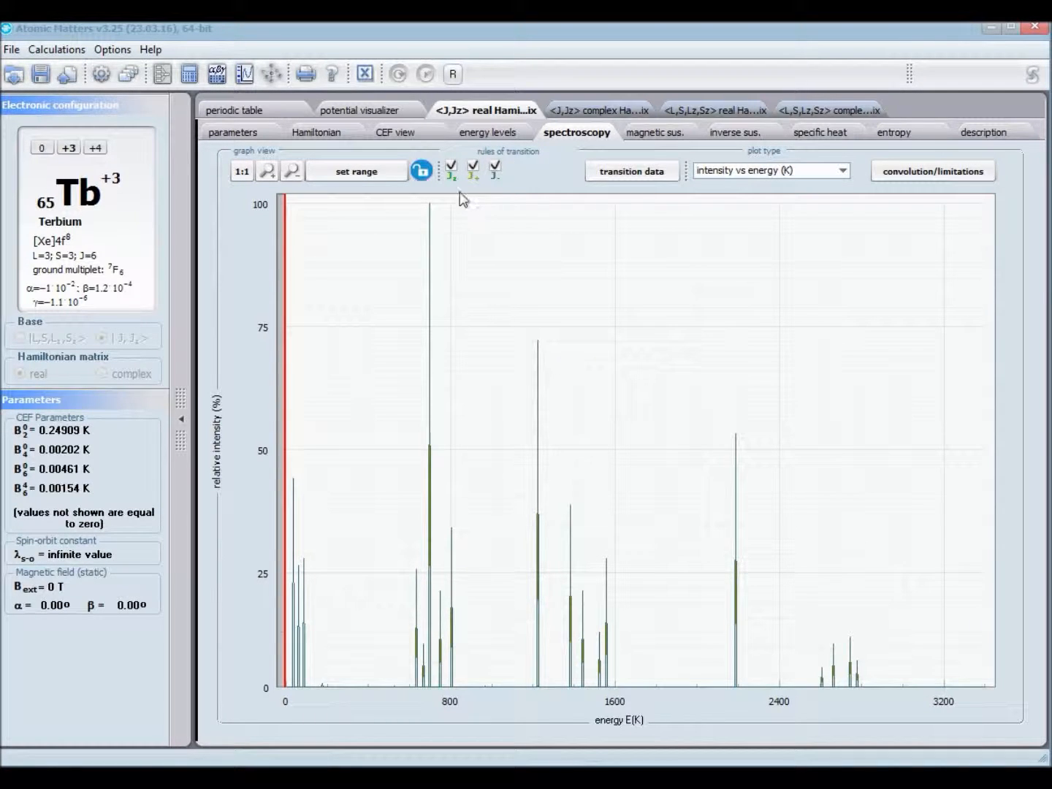
left_click(404, 135)
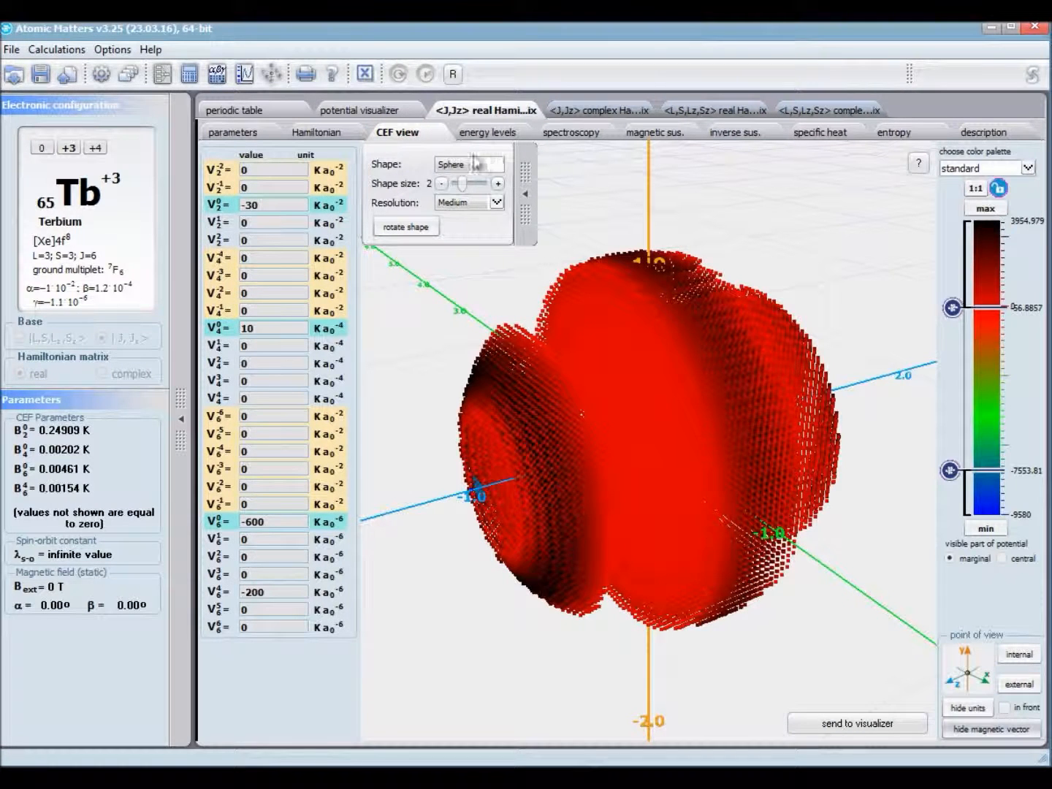
left_click(482, 133)
left_click_drag(406, 621, 377, 694)
left_click_drag(437, 338, 446, 503)
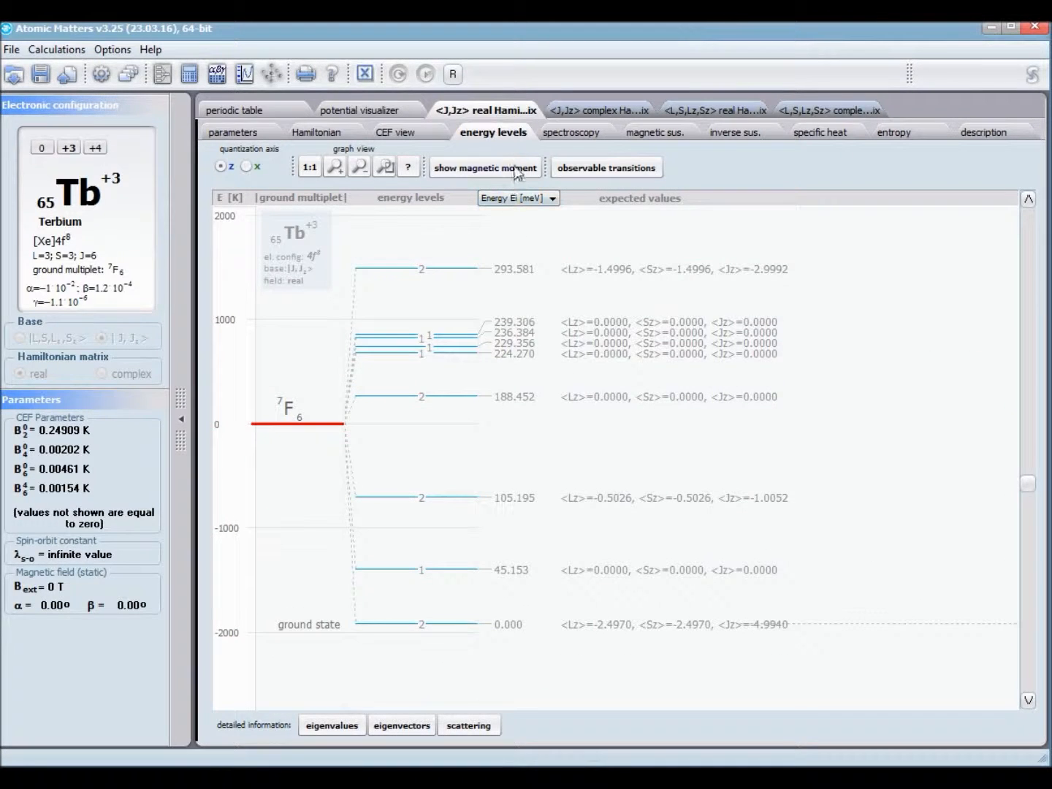
left_click(599, 169)
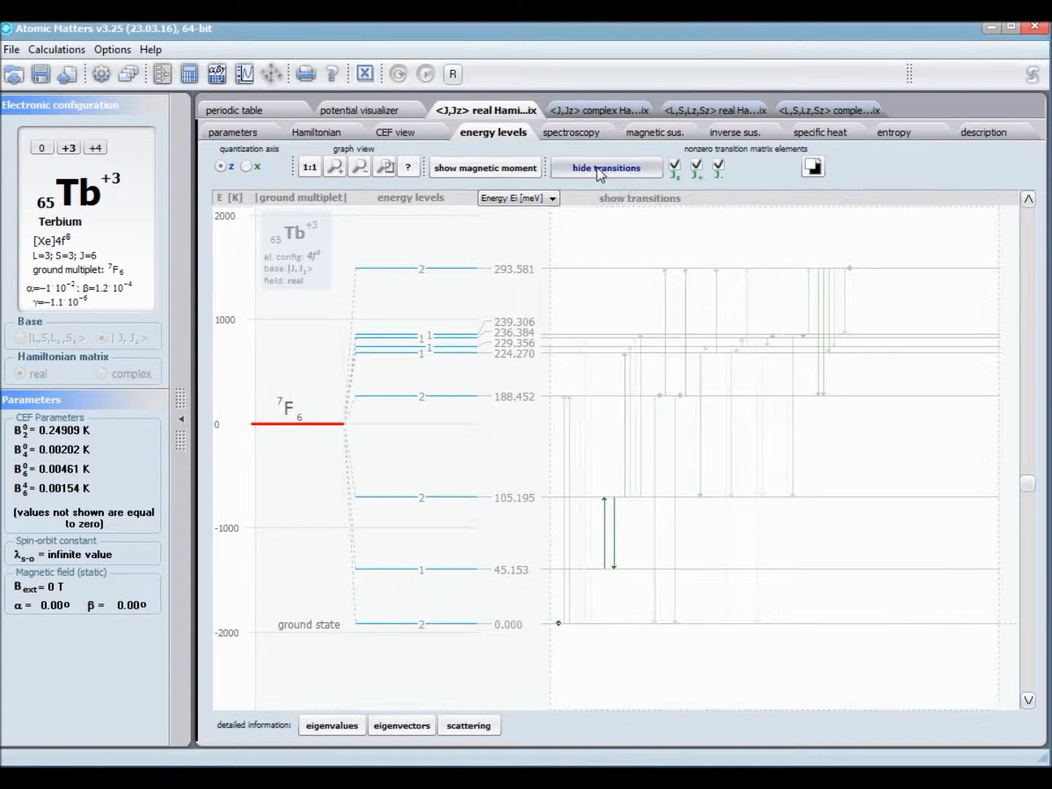
Step: Apply a Lorentz convolution with a 2.9 K half-width and a Boltzmann distribution at 120 K to the spectroscopy plot
left_click(577, 133)
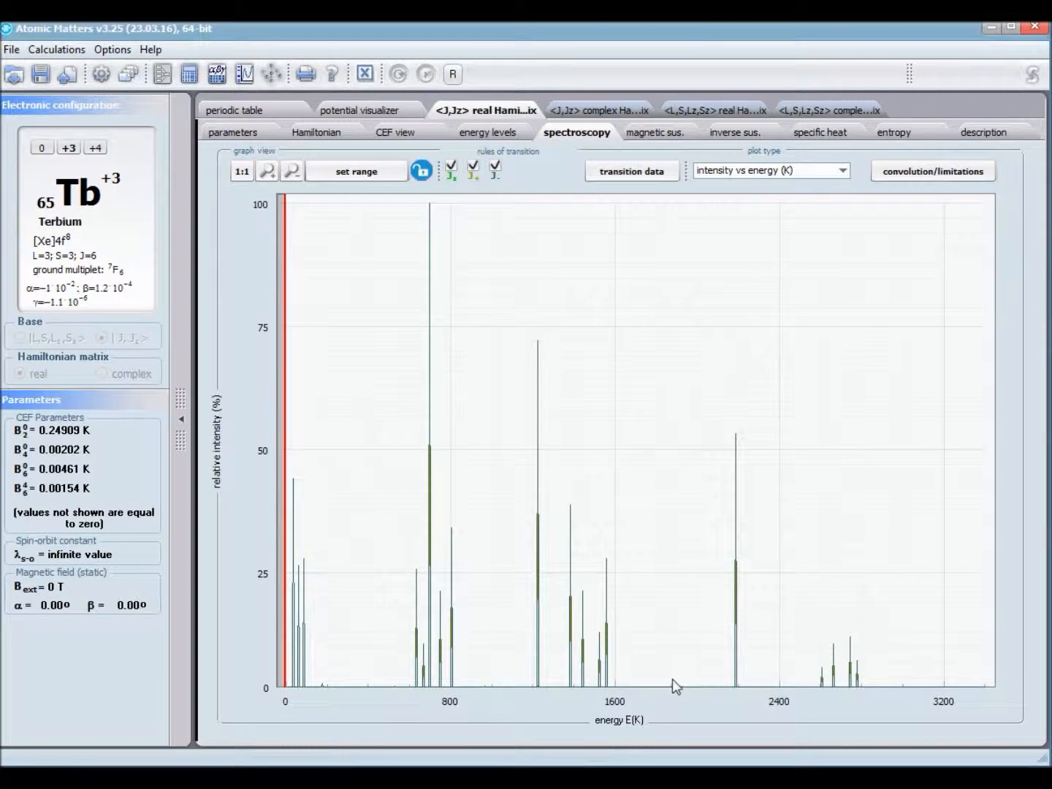
left_click(931, 172)
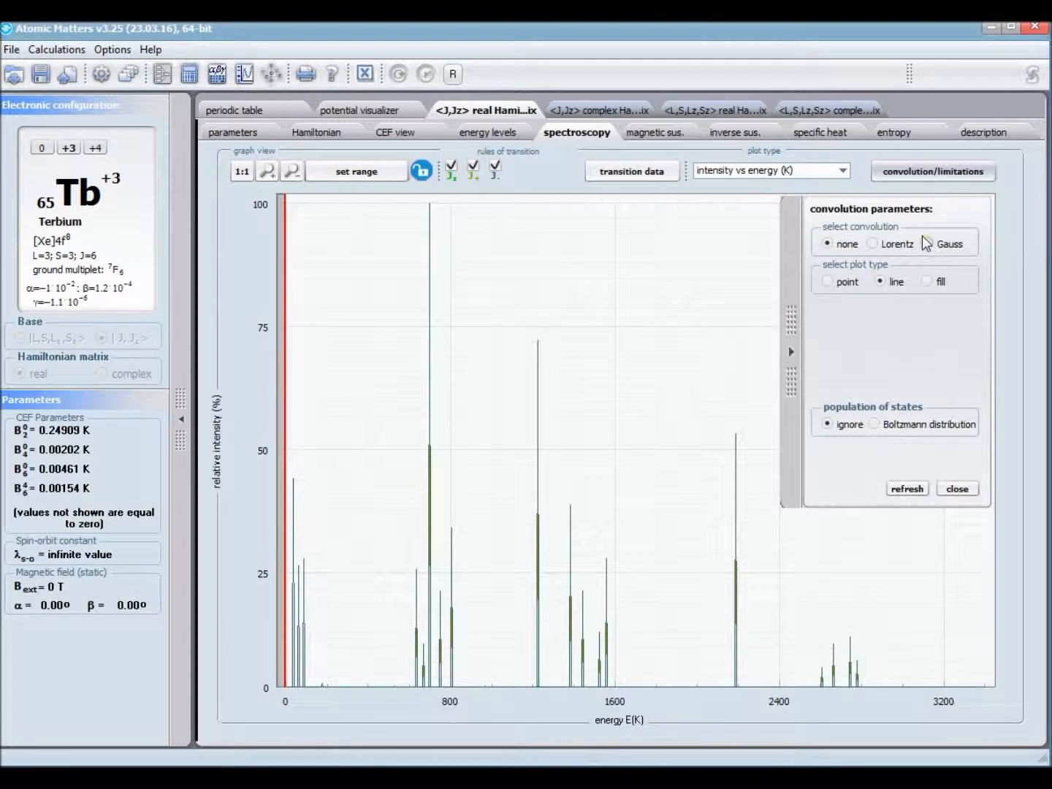
left_click(871, 247)
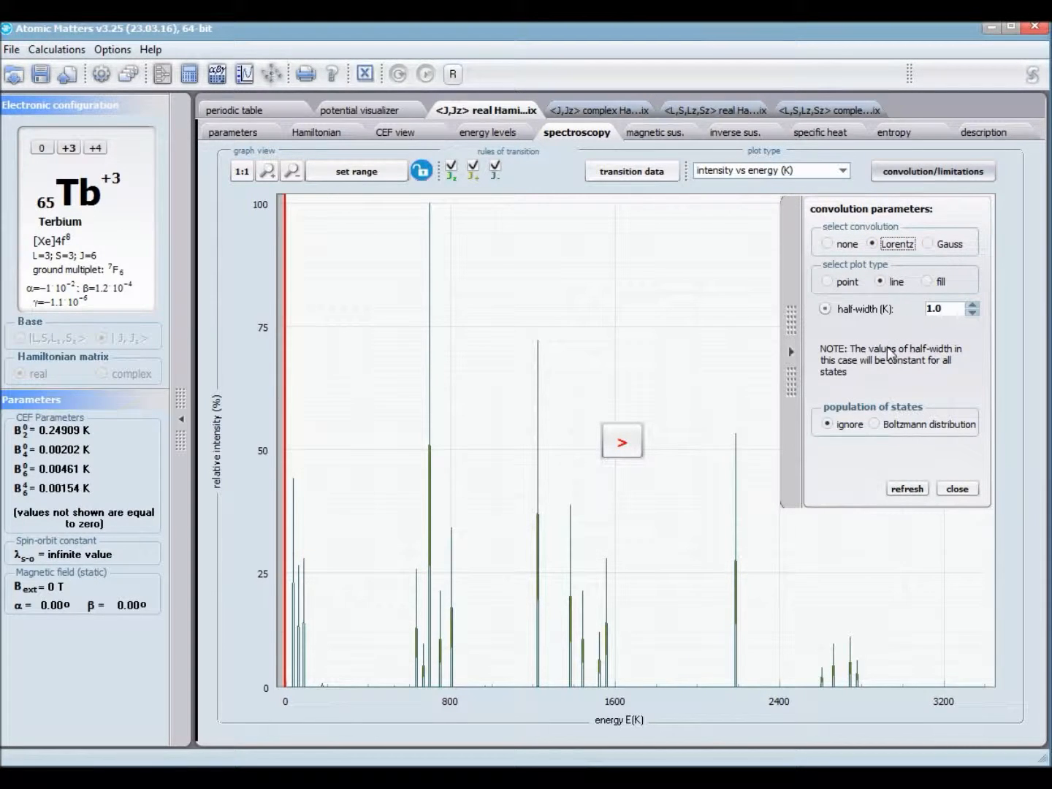
left_click(876, 425)
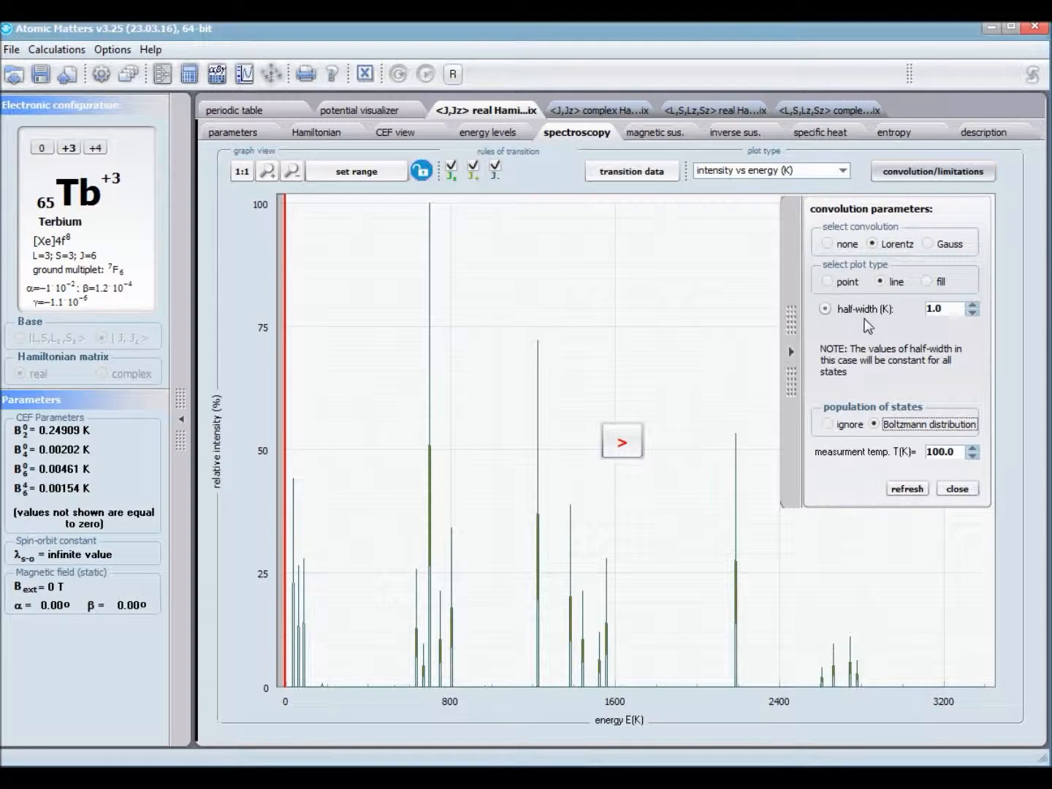
left_click(975, 304)
left_click(975, 304)
left_click(971, 448)
left_click(622, 442)
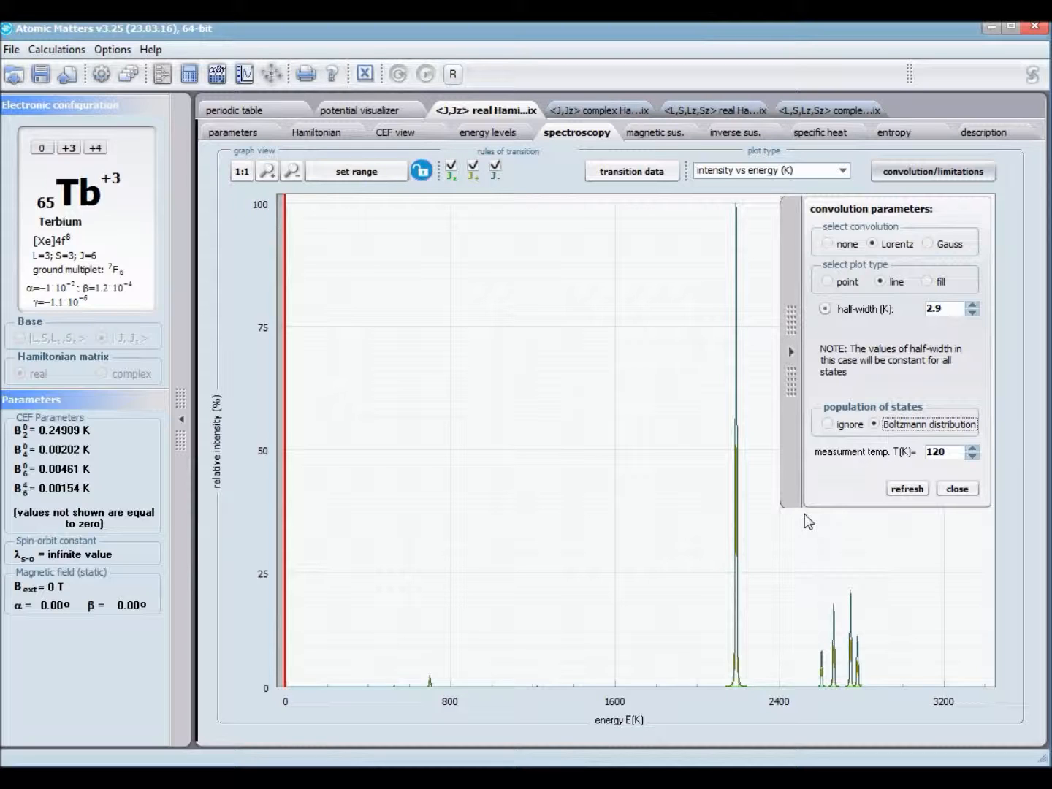
left_click(792, 437)
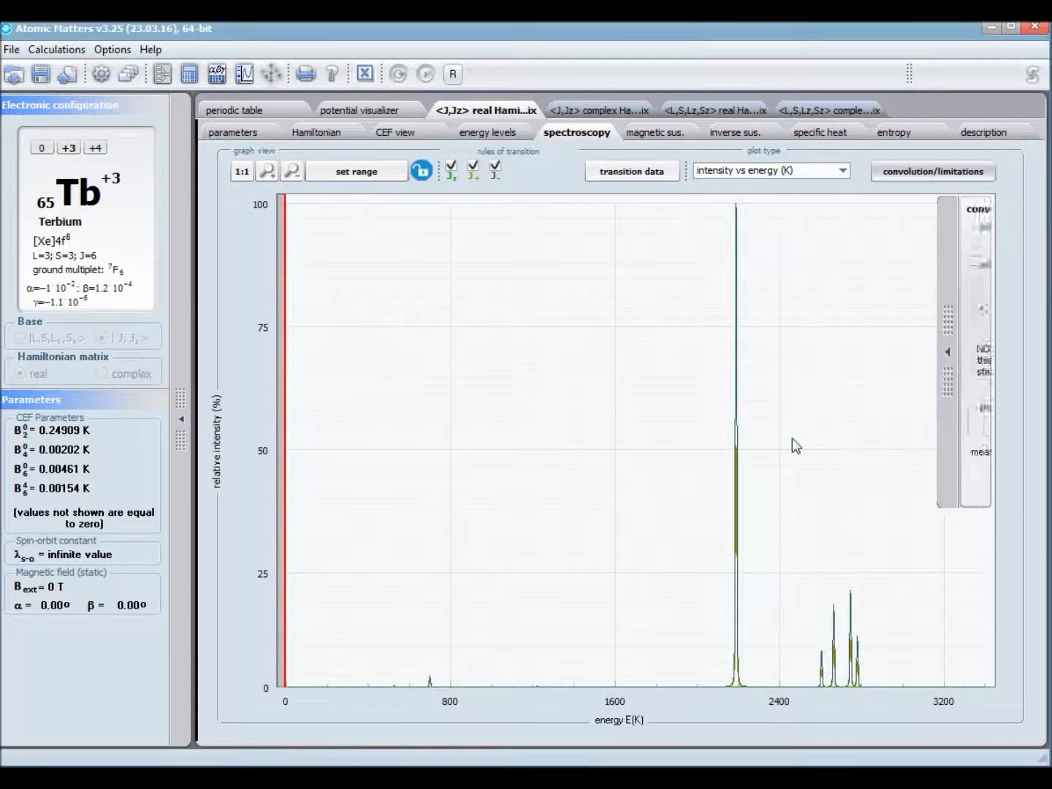
Step: Show the magnetic susceptibility plot at a scale of 380·10^-2 with a Curie's law curve for an effective magnetic moment of 5.2
left_click(654, 132)
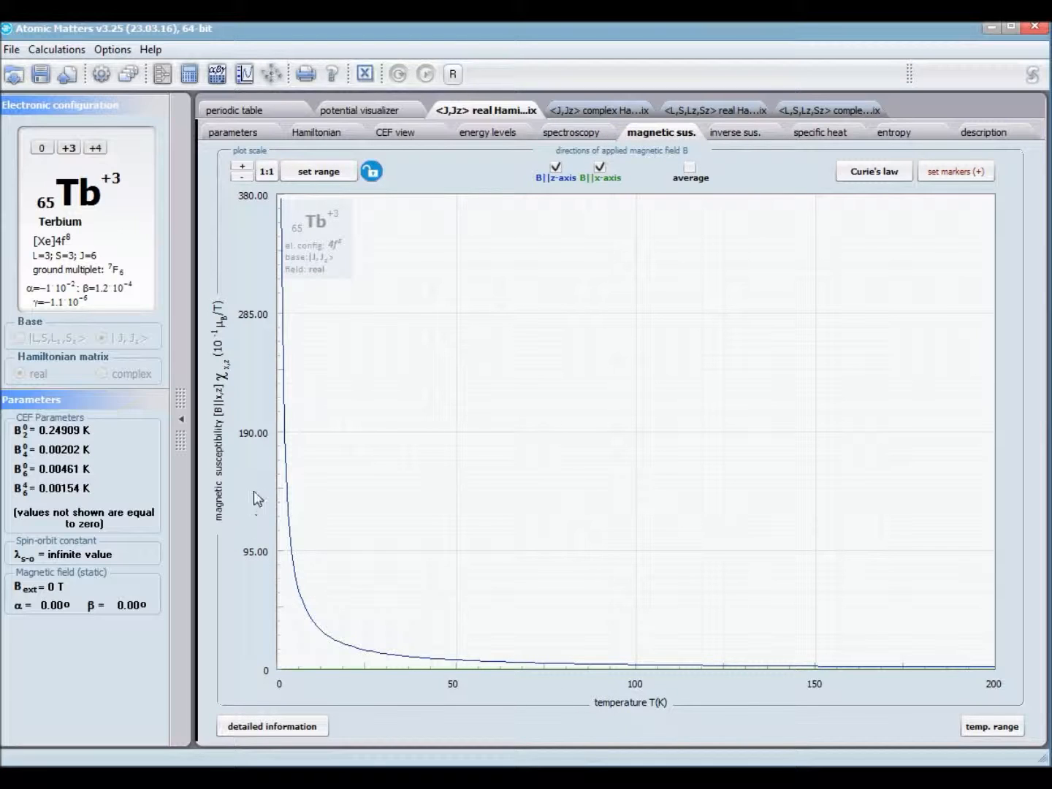
left_click(264, 173)
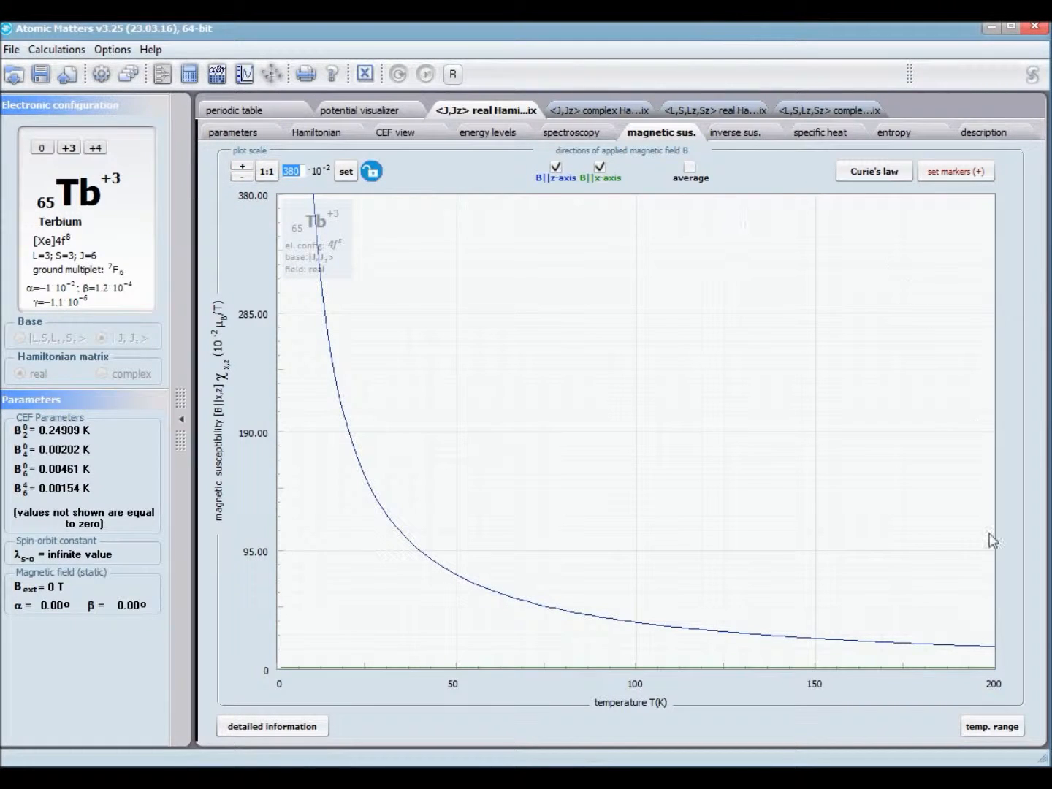
left_click(871, 172)
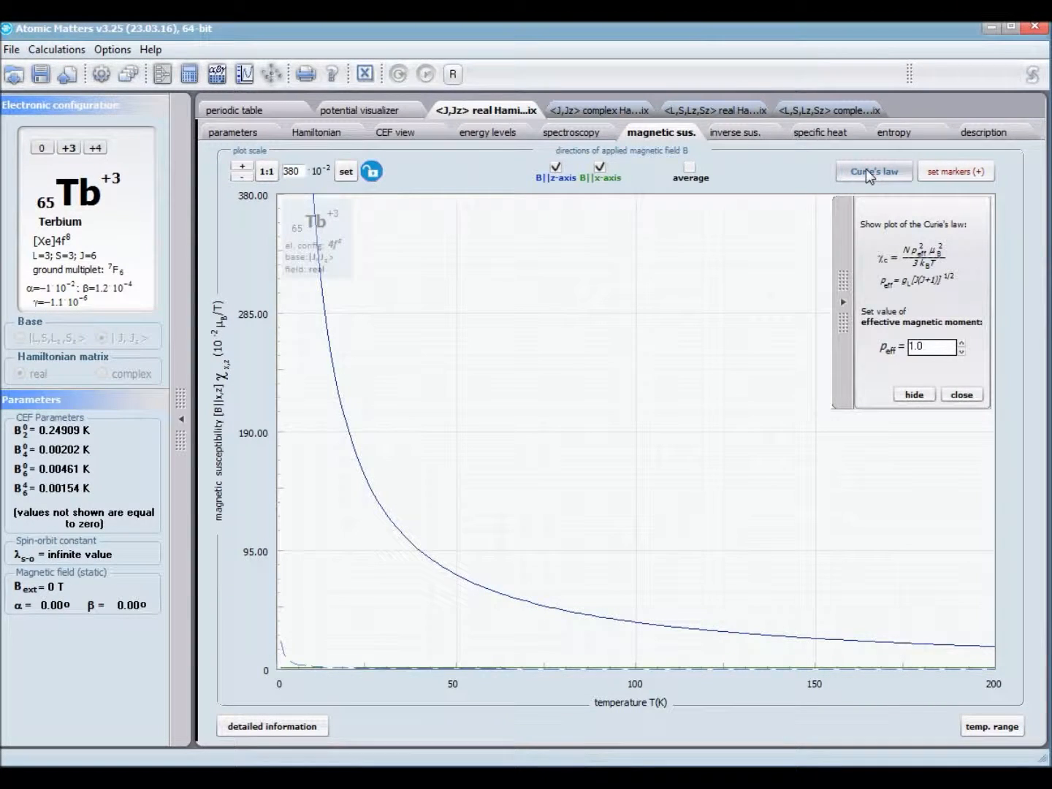
left_click(960, 343)
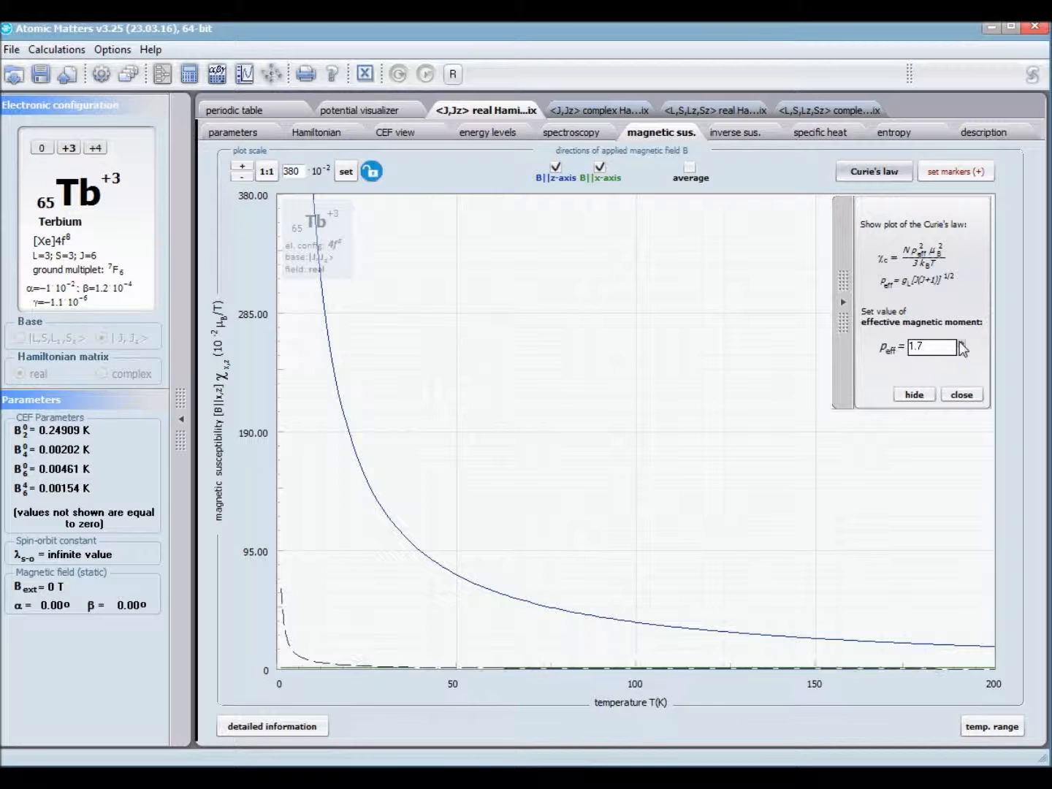
left_click(960, 343)
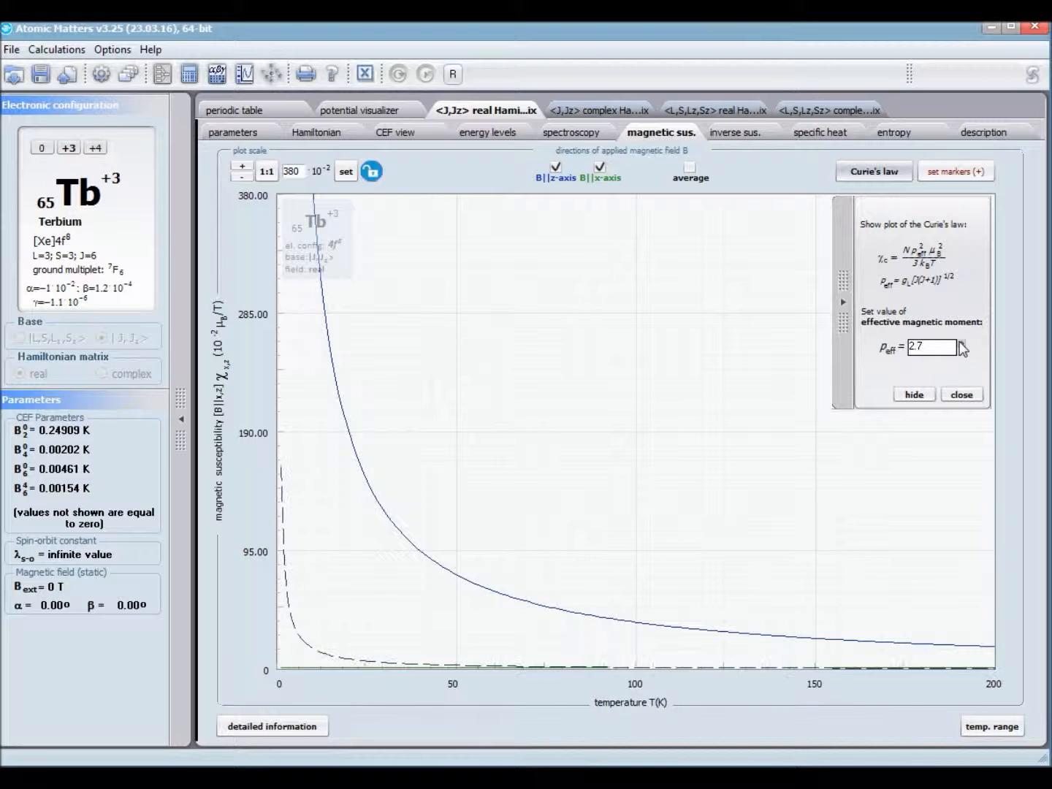
left_click(961, 343)
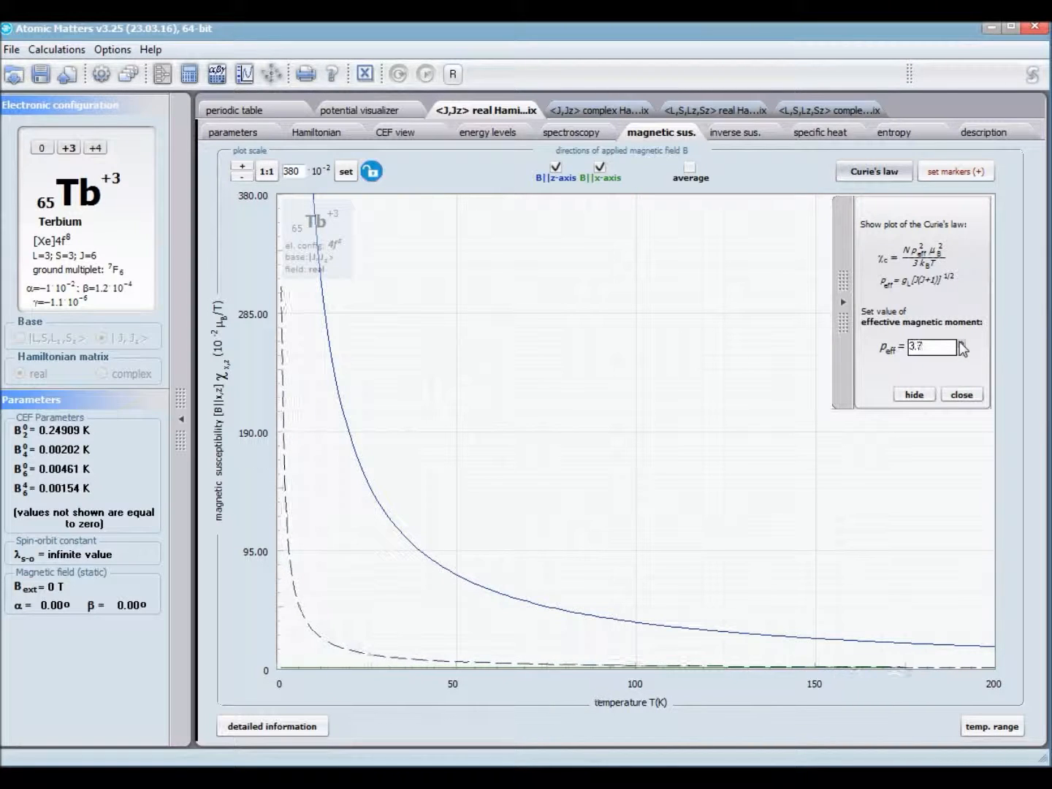
left_click(960, 344)
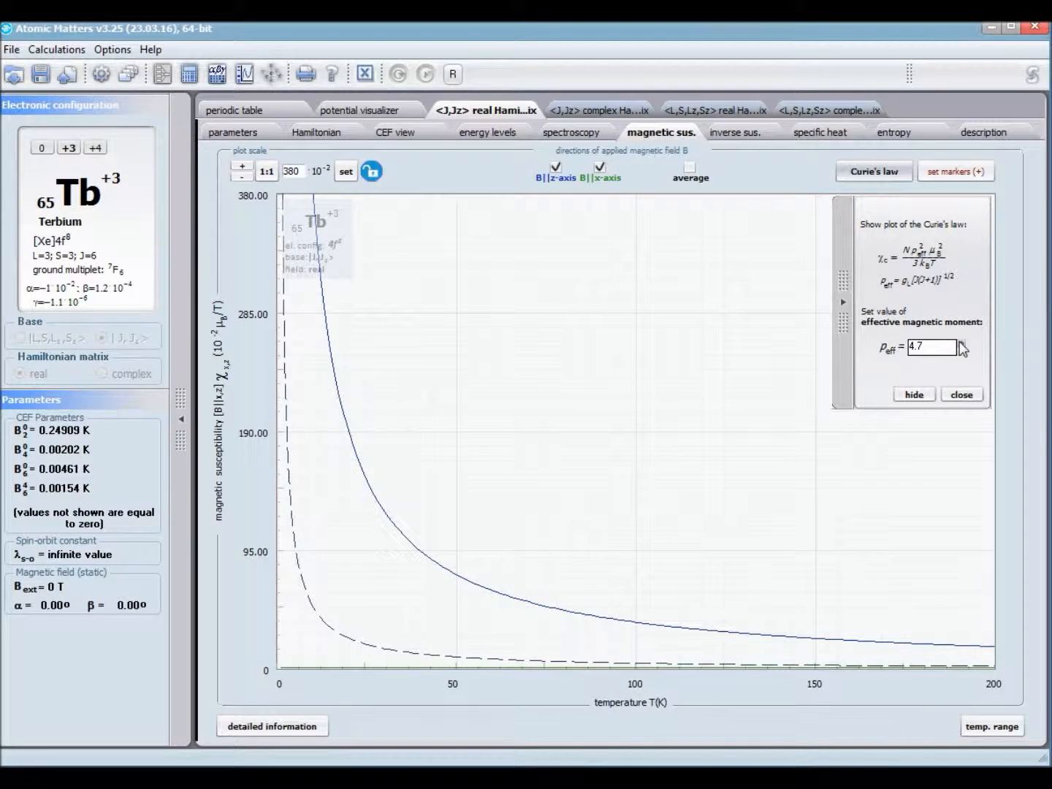
left_click(961, 343)
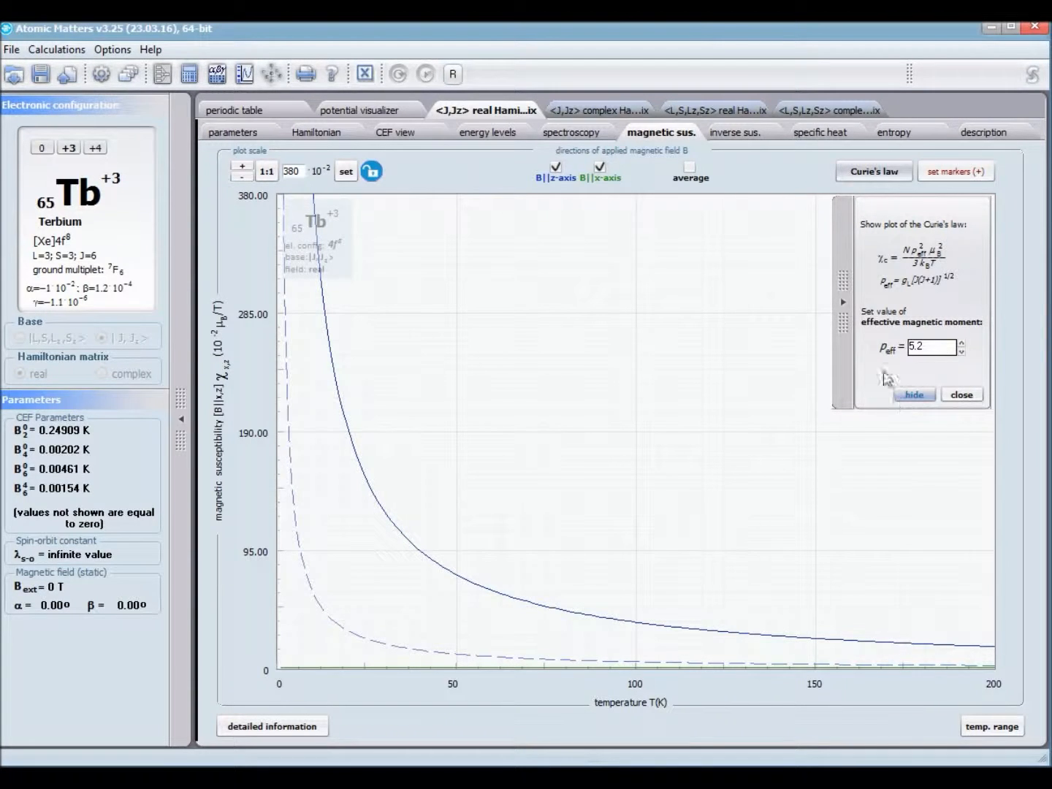
Step: Hide and restore the B||x-axis curve to identify it in the magnetic susceptibility plot
left_click(603, 171)
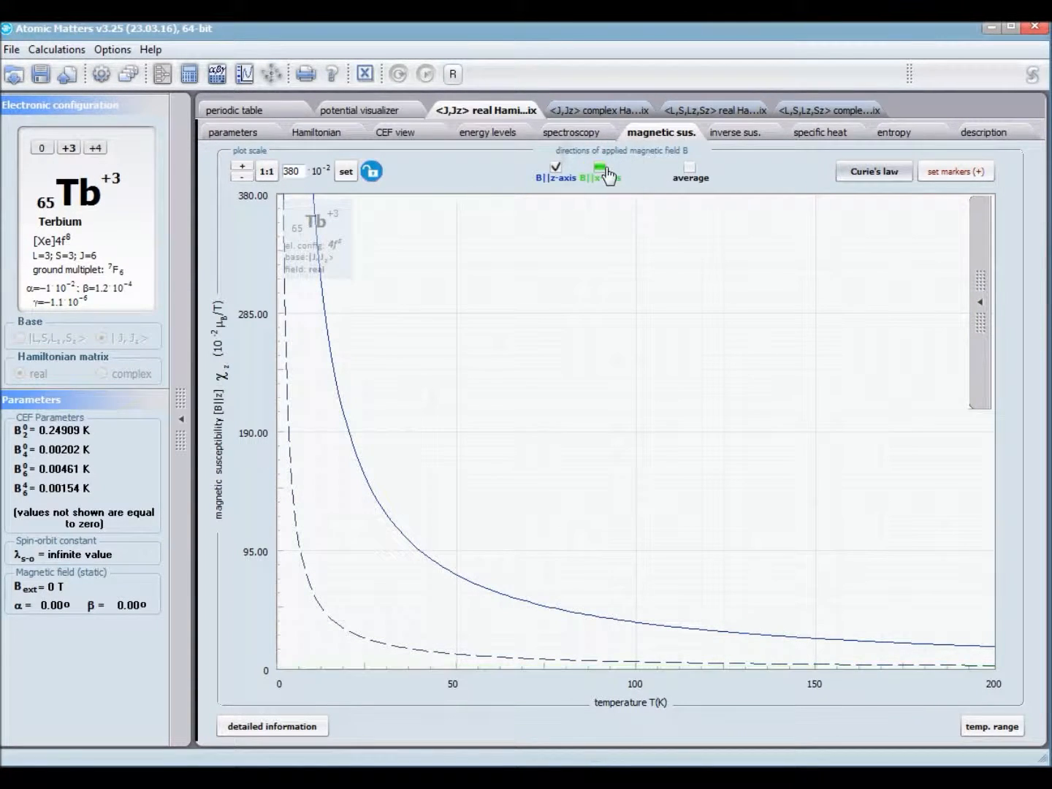
left_click(599, 168)
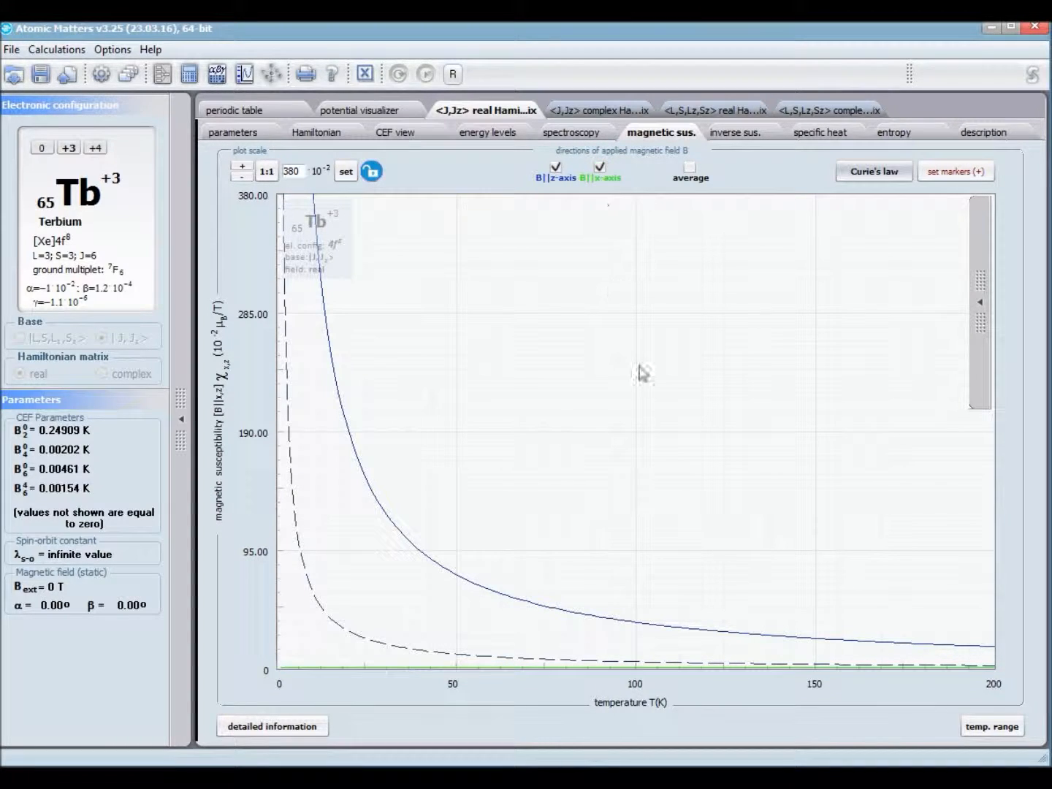
left_click(599, 168)
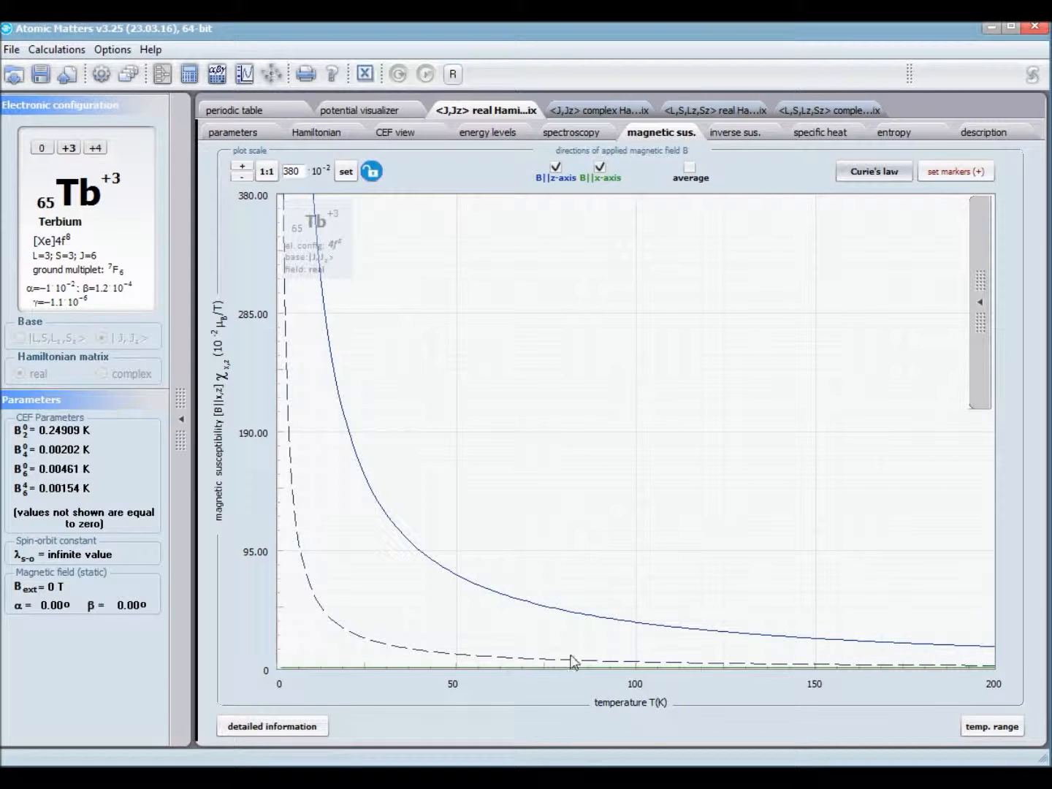
left_click(544, 653)
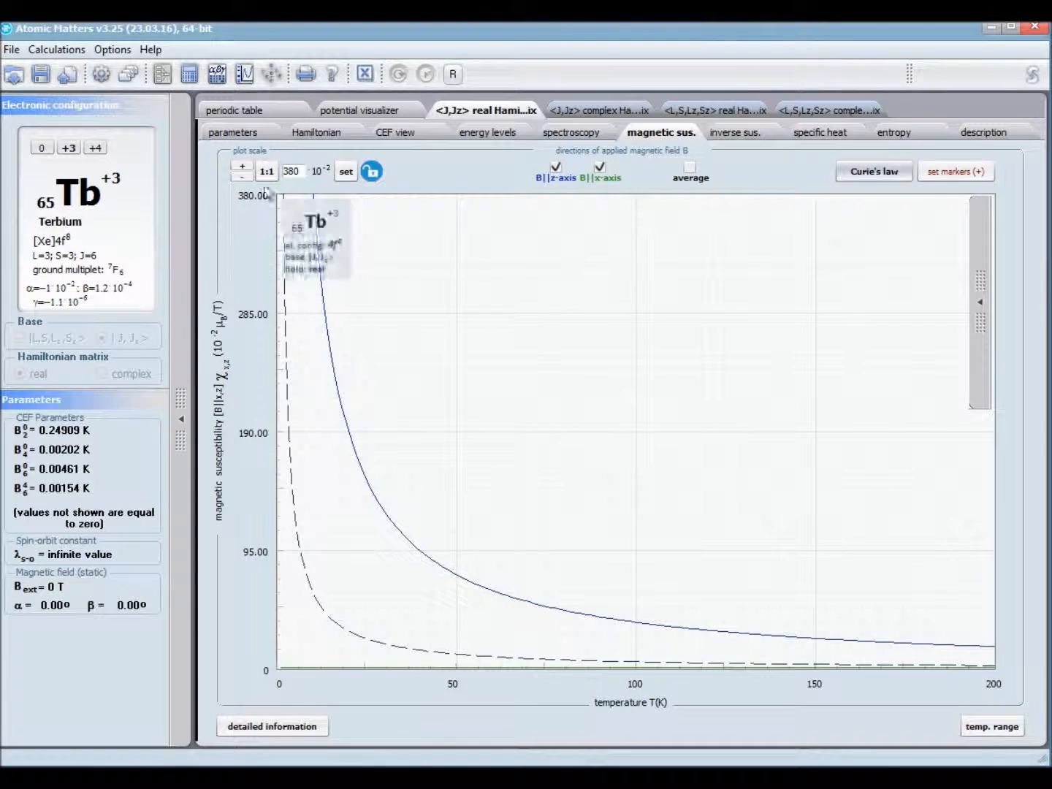
Step: Set the vertical scale of the magnetic susceptibility plot to 380·10^-3
left_click(242, 166)
left_click(244, 166)
left_click(239, 177)
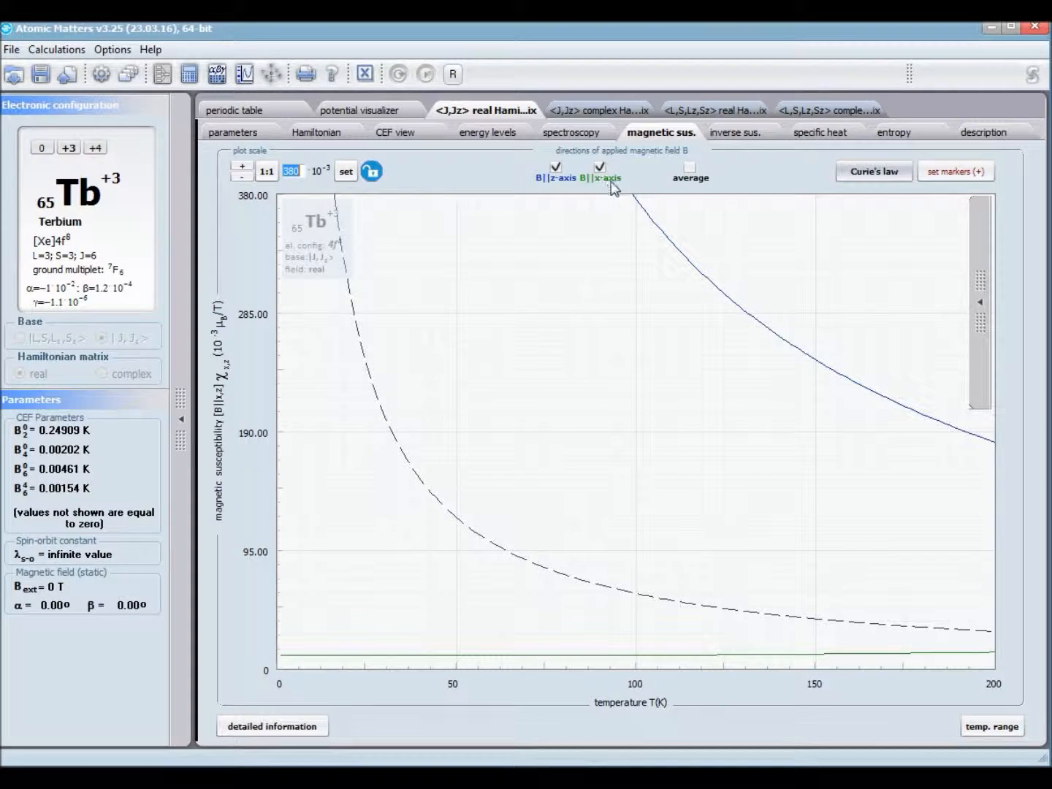
Step: Show the inverse magnetic susceptibility plot and set its vertical range to 1500
left_click(744, 135)
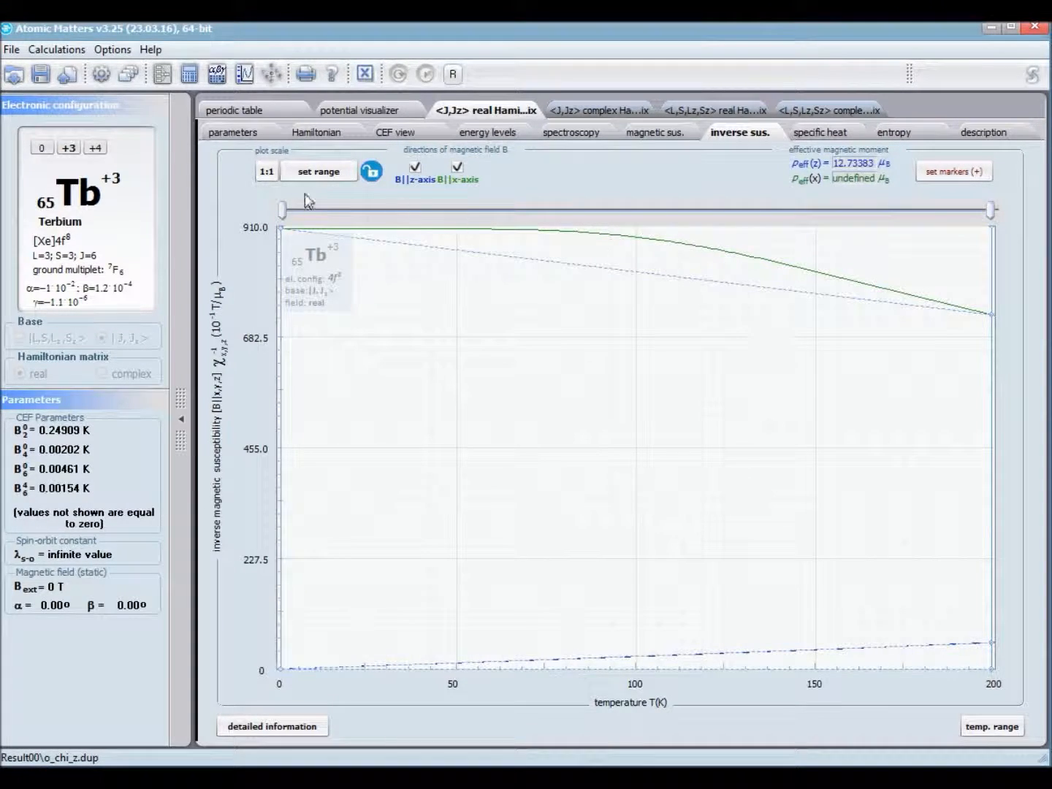
left_click(311, 171)
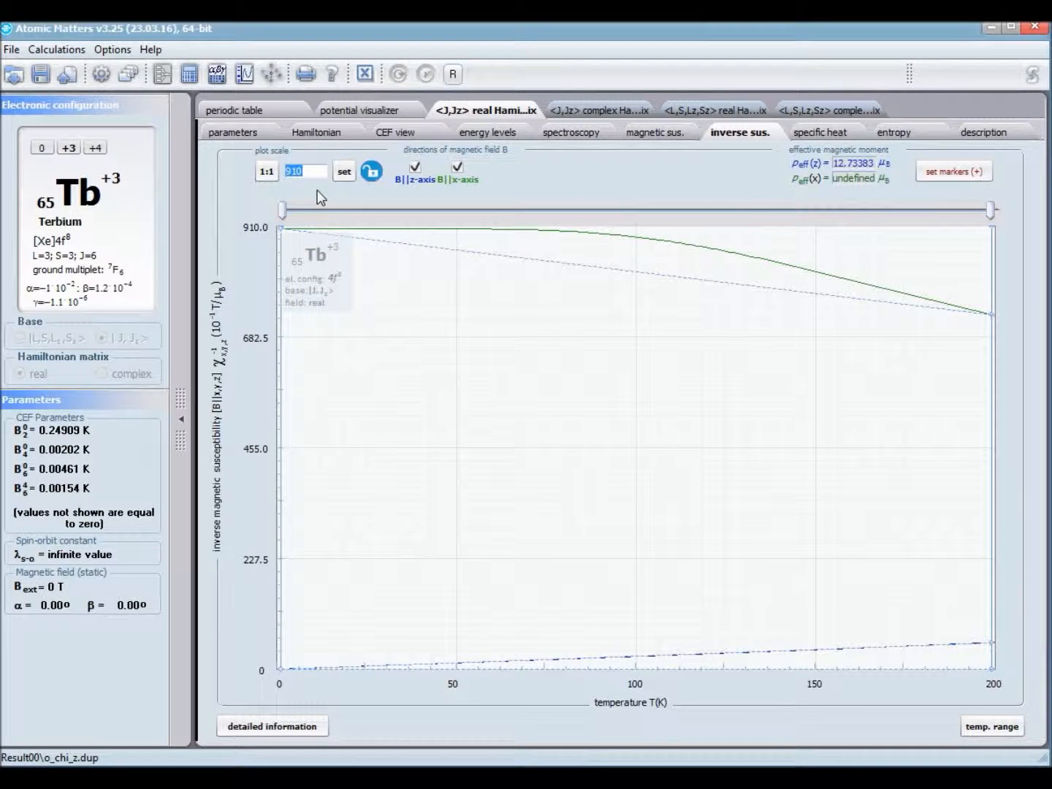
key("BackSpace")
type("15")
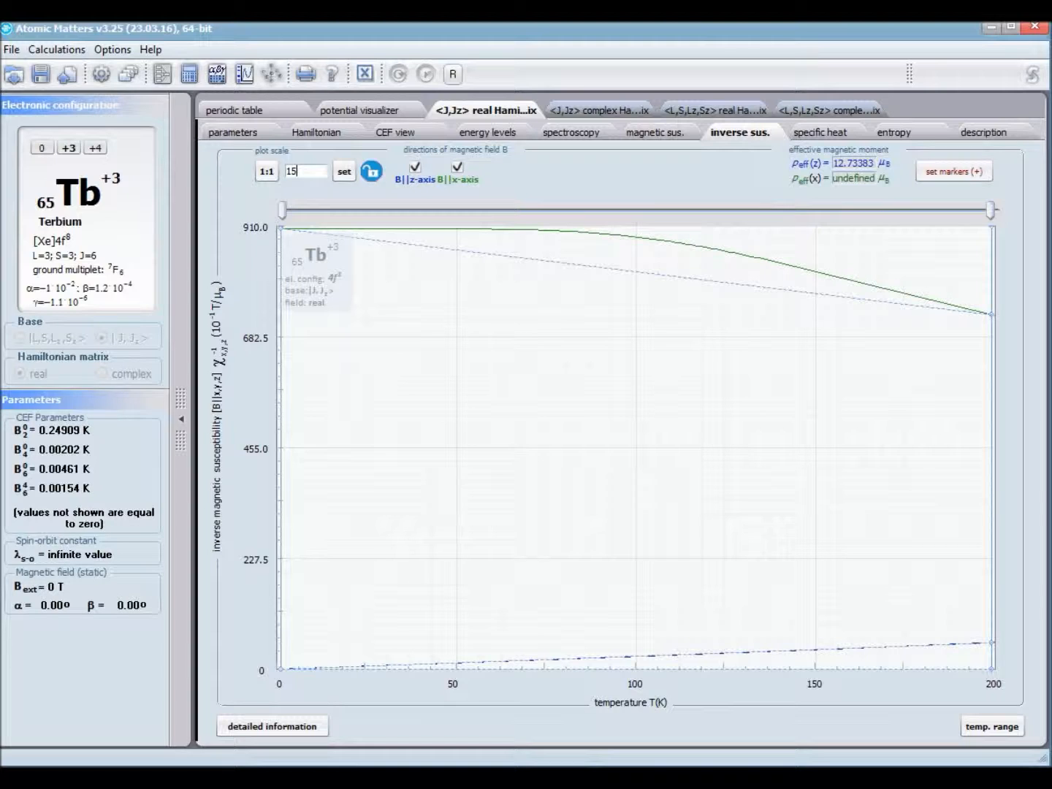
key("Return")
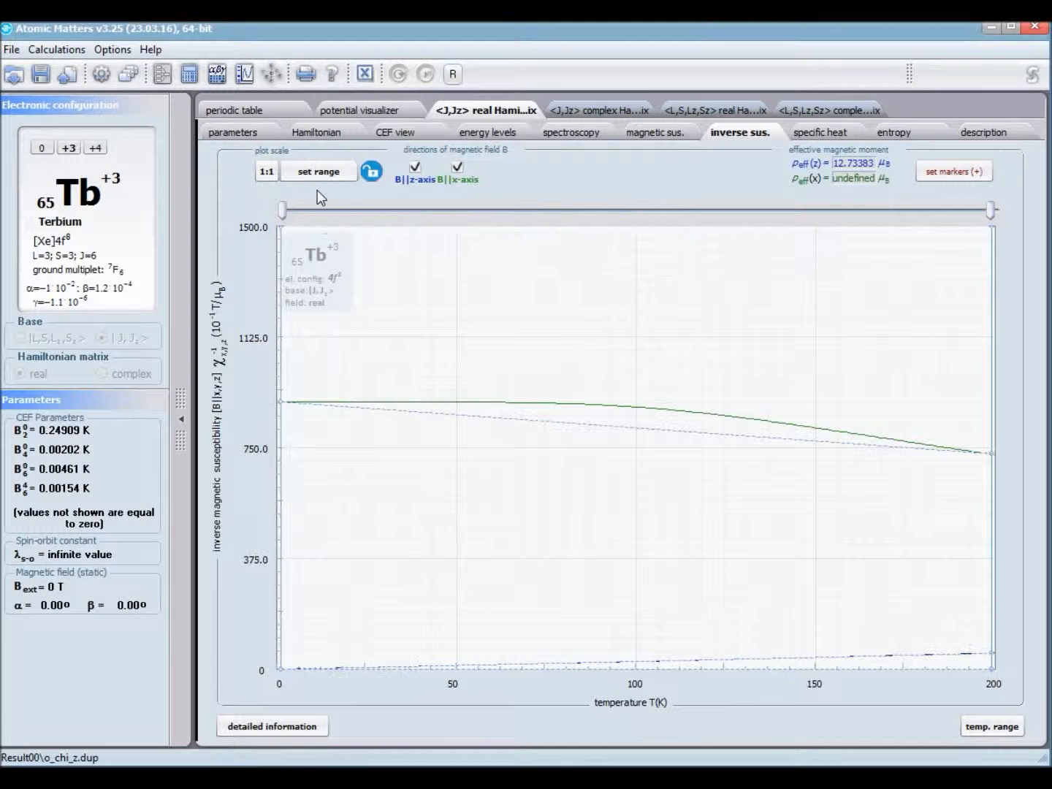
Step: Narrow the effective magnetic moment fit range to about 161–190 K and highlight the z-axis moment value
left_click_drag(284, 211, 456, 211)
mouse_move(880, 265)
left_mouse_down()
mouse_move(939, 263)
mouse_move(855, 261)
left_mouse_up()
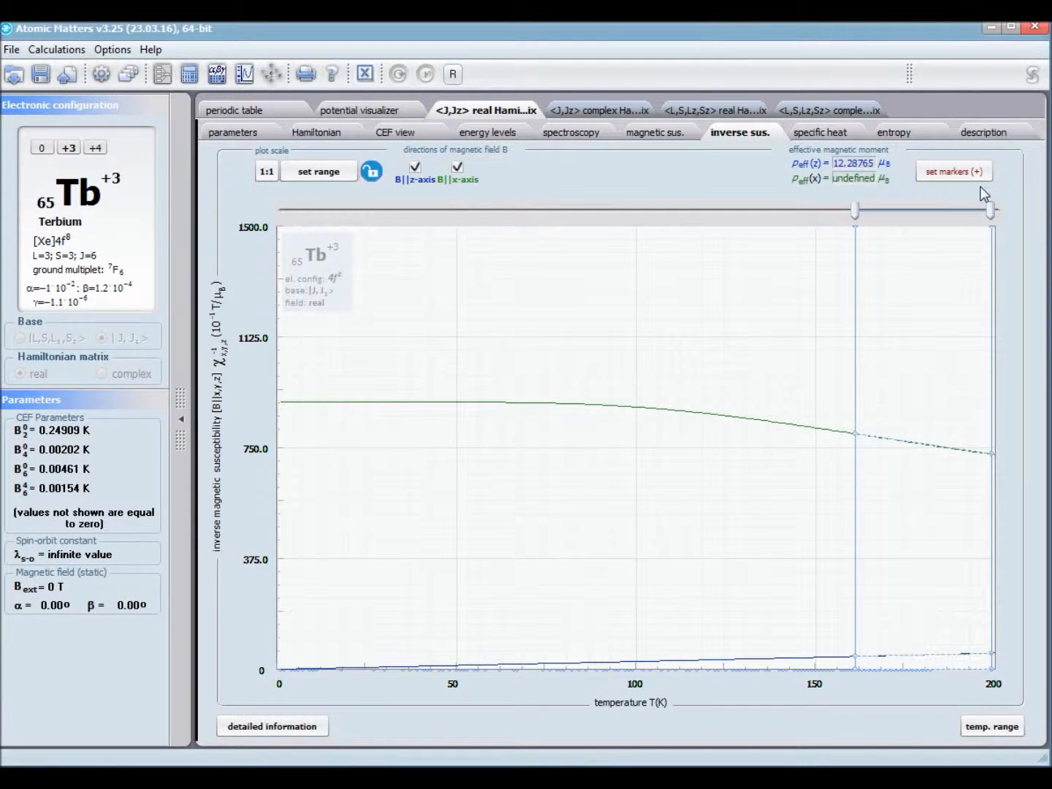
mouse_move(989, 212)
left_mouse_down()
mouse_move(904, 218)
mouse_move(988, 227)
mouse_move(959, 227)
left_mouse_up()
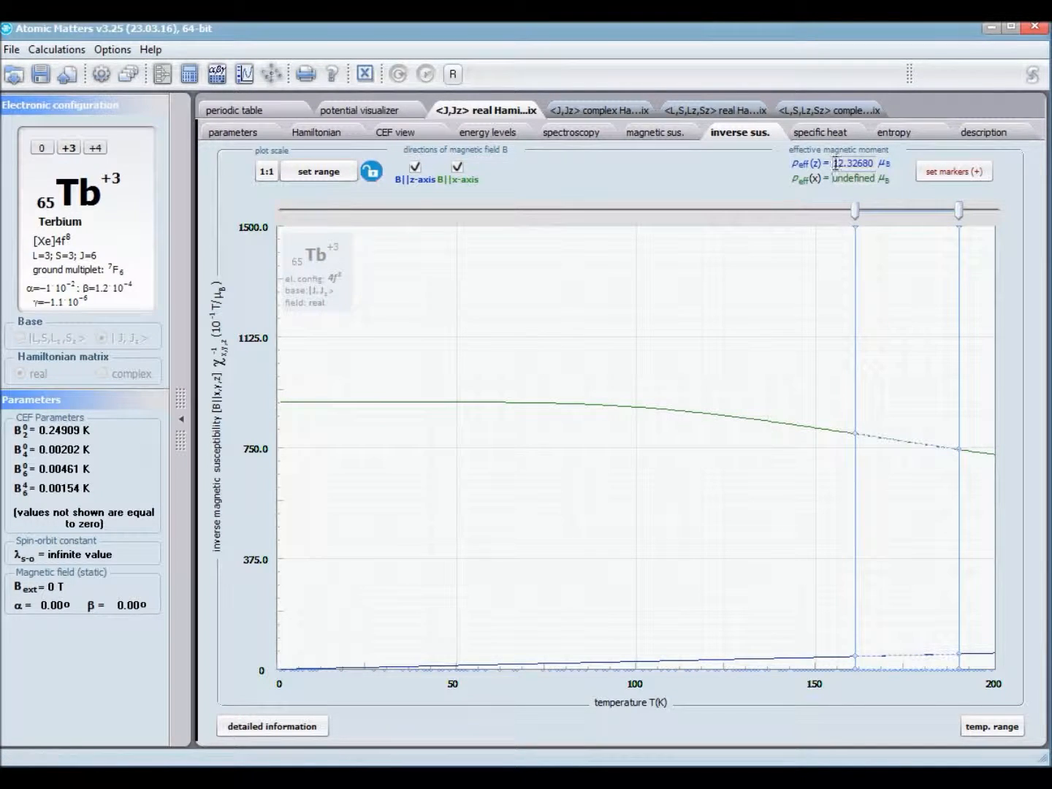
left_click_drag(837, 163, 880, 166)
Step: Show the specific heat plot with the Debye contribution and sum (A+B) curves at a Debye temperature of 350 K
left_click(823, 138)
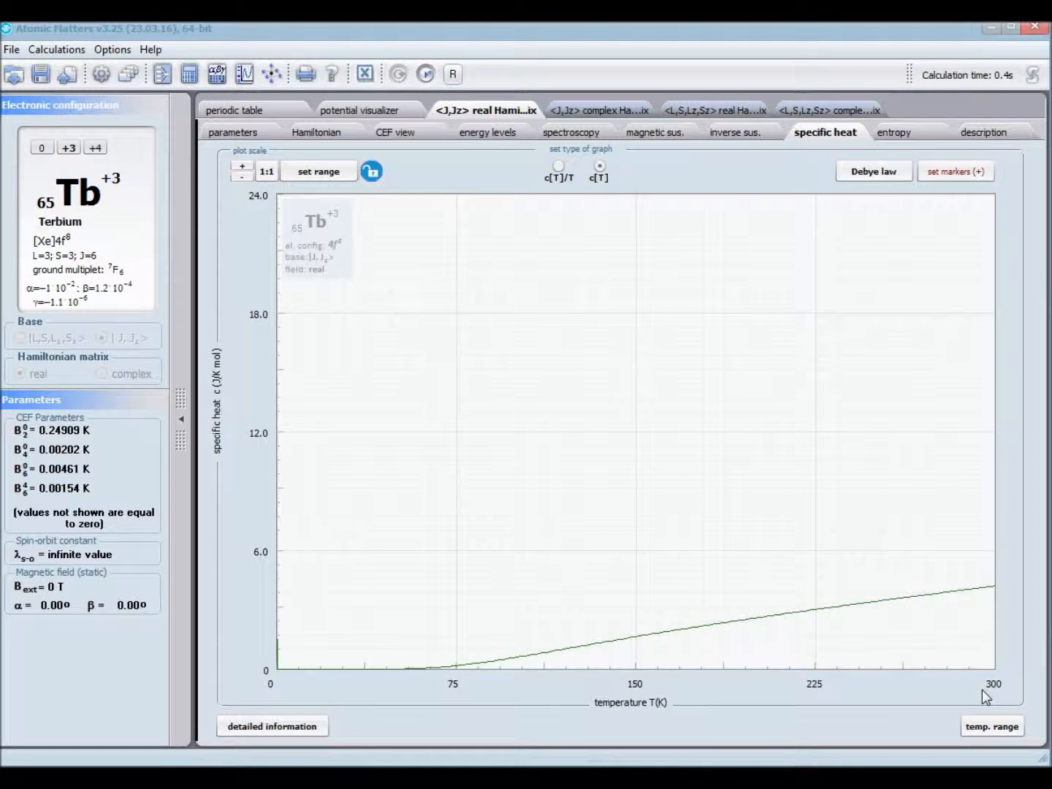
left_click(886, 173)
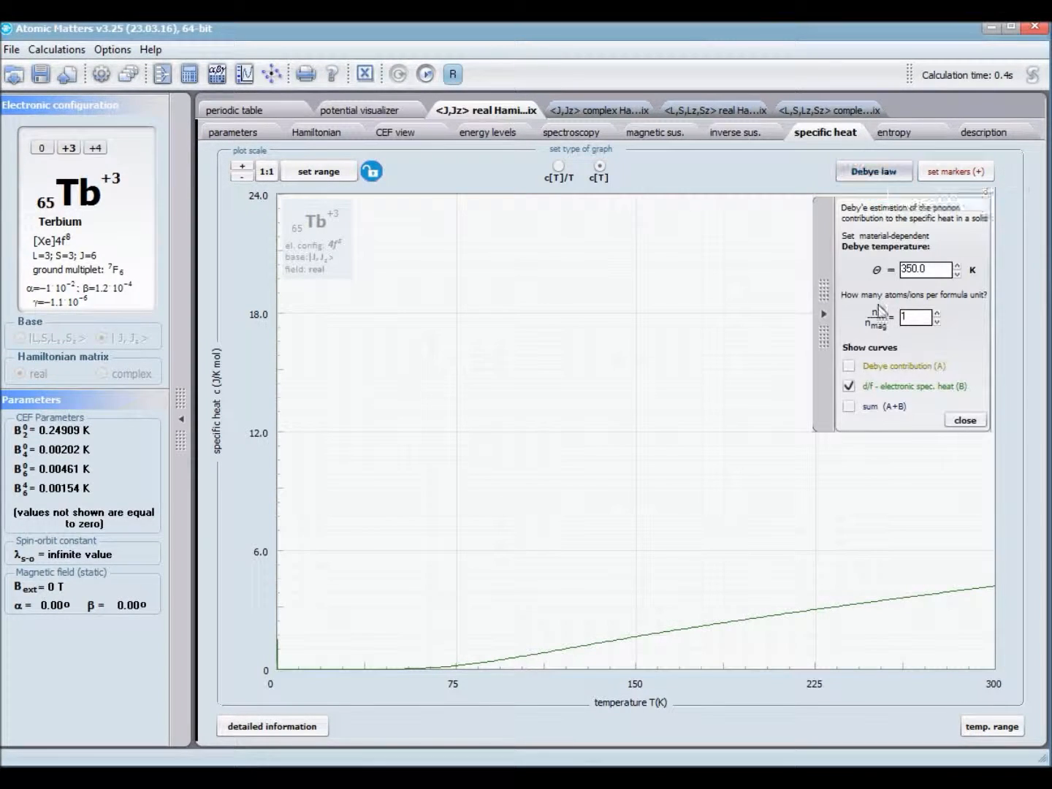
left_click(848, 366)
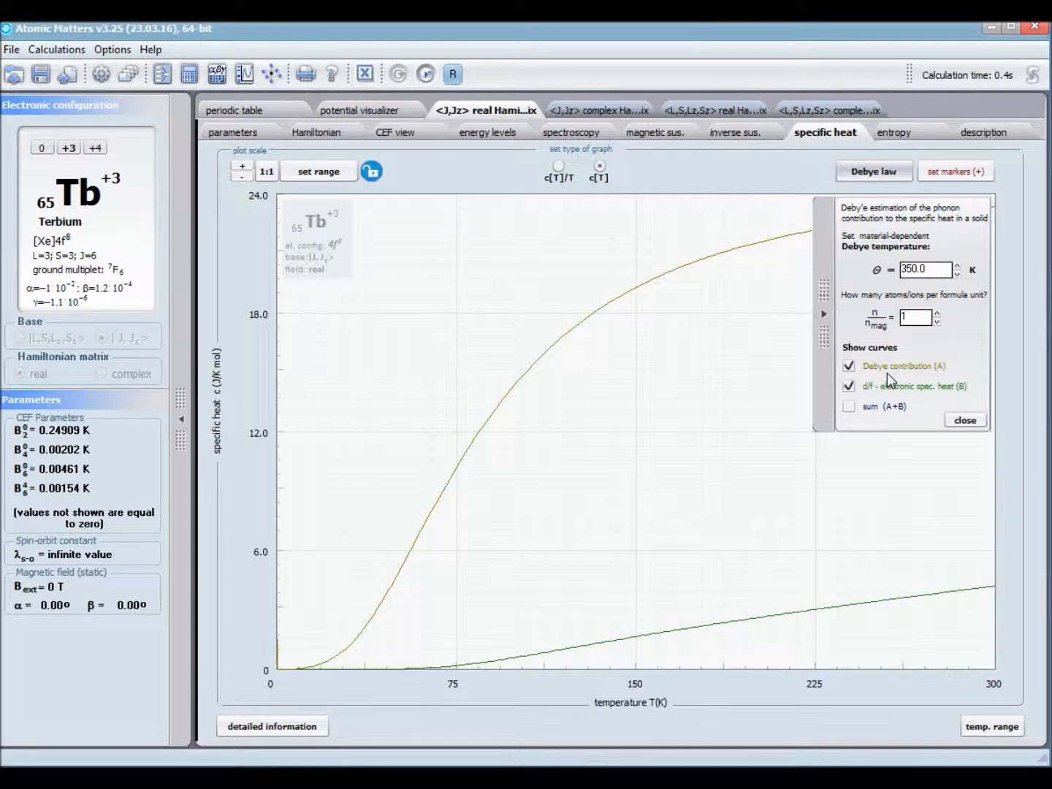
left_click(848, 406)
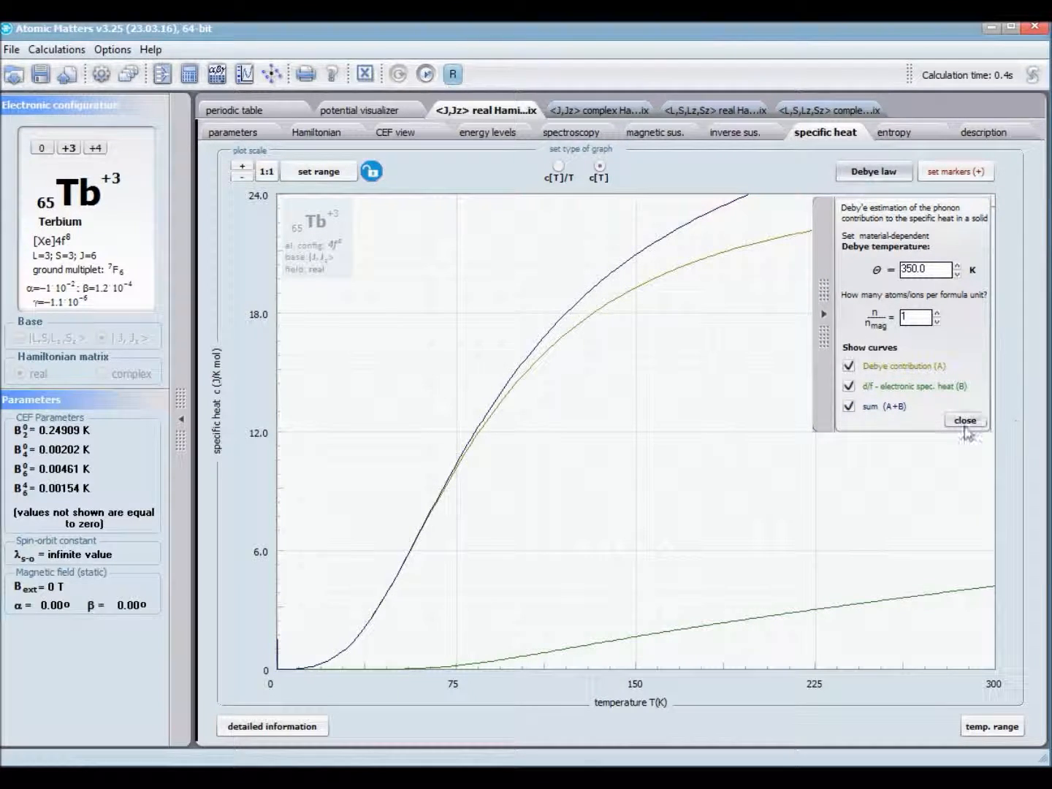
left_click(823, 401)
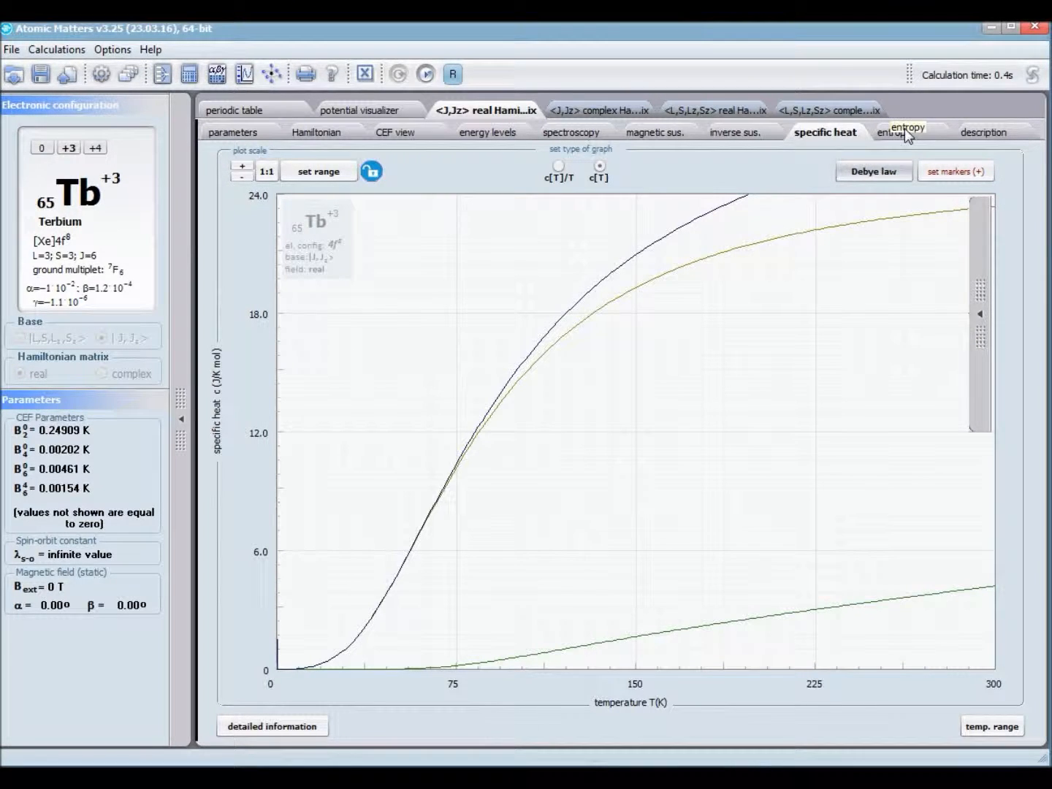
Step: Show the magnetic entropy plot with a vertical range of 9 and overlay the statistical entropy line
left_click(903, 131)
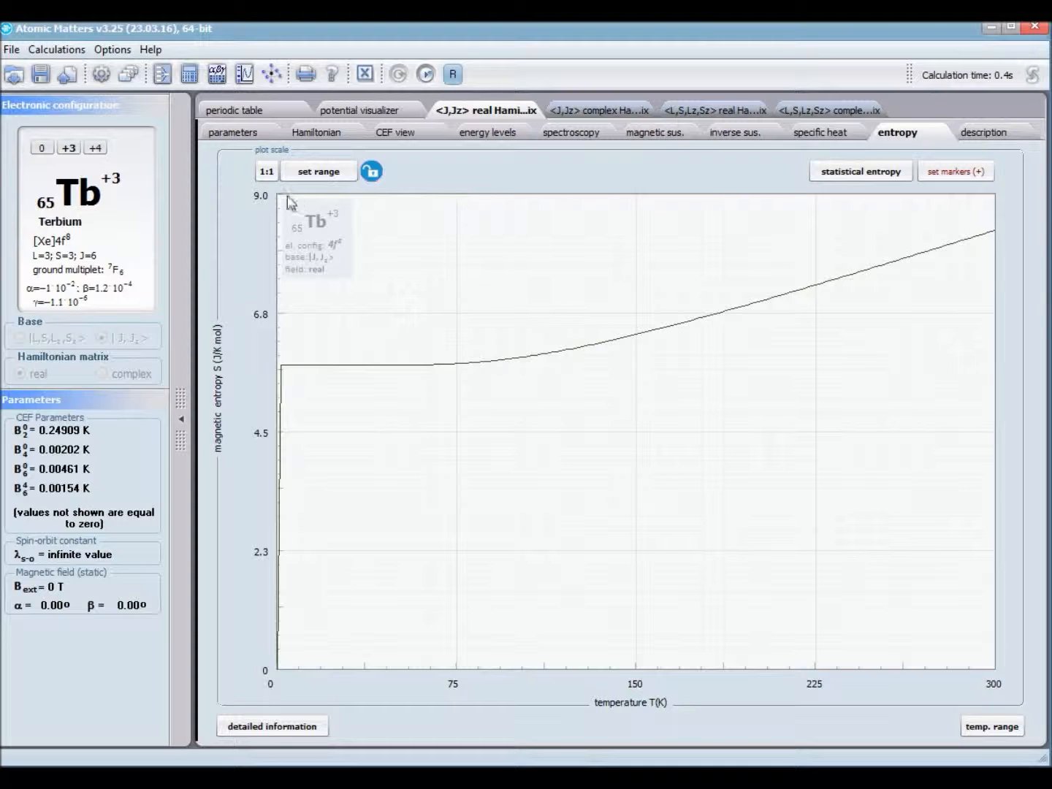
left_click(332, 175)
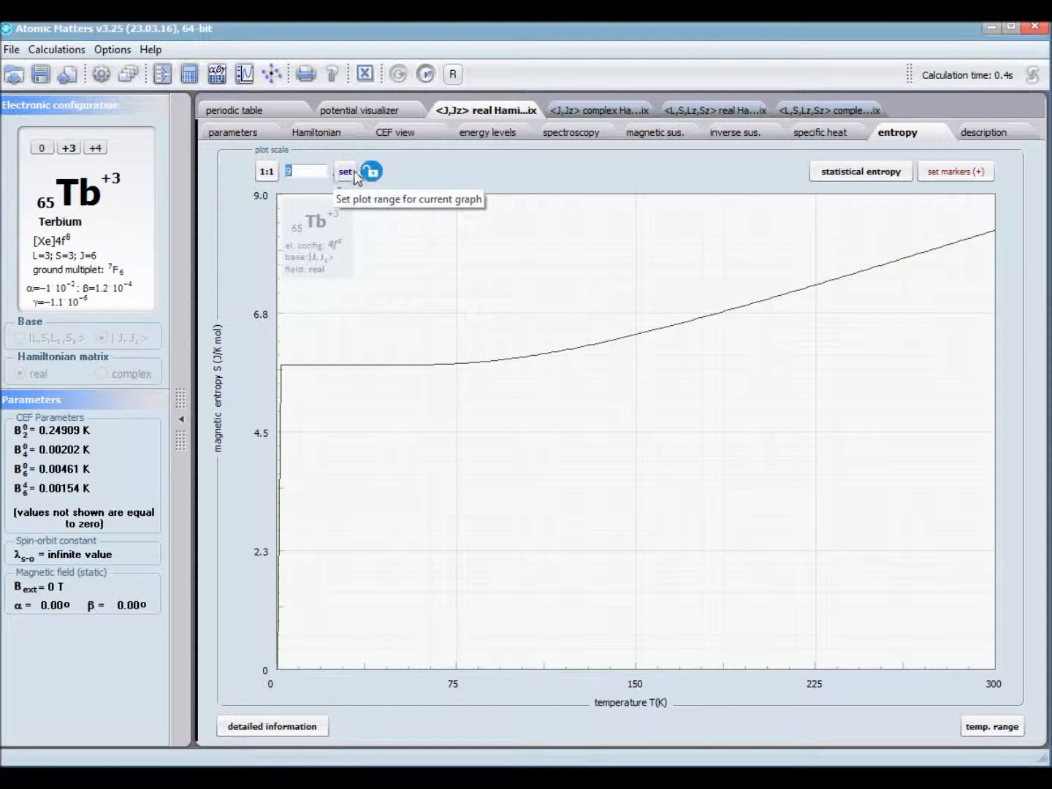
left_click(353, 174)
left_click(857, 175)
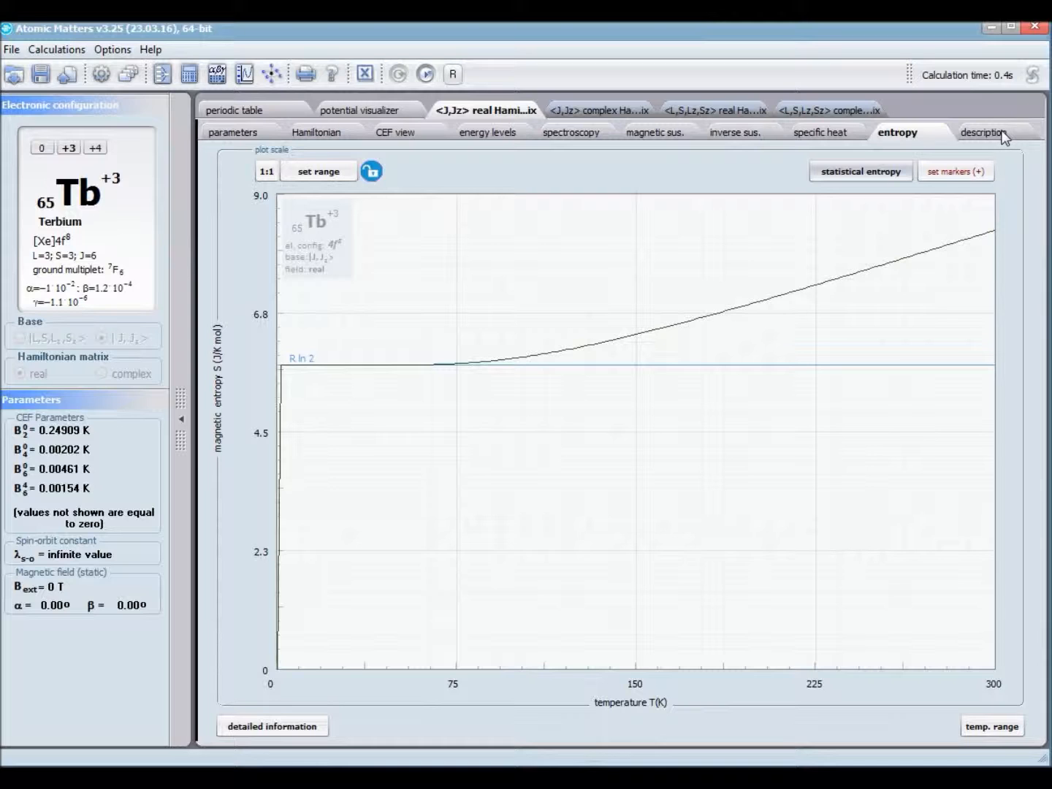
Step: Append the bold italic line "werfserwerwr" to the end of the result description
left_click(1004, 137)
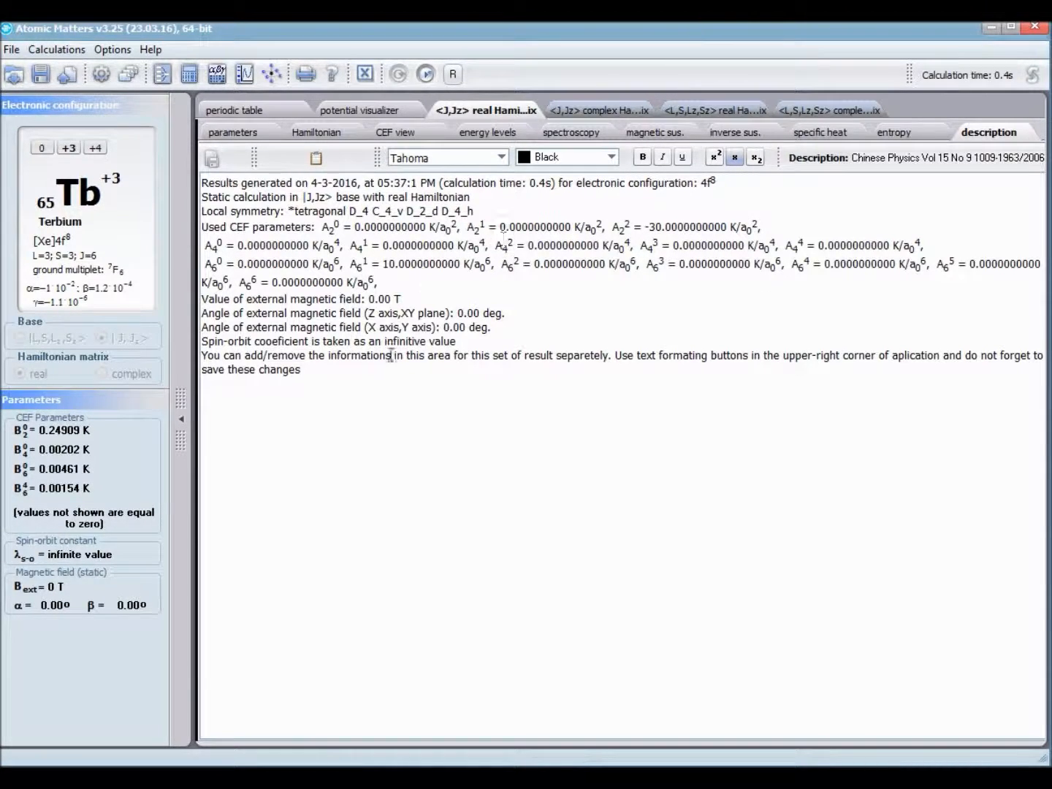
left_click(332, 397)
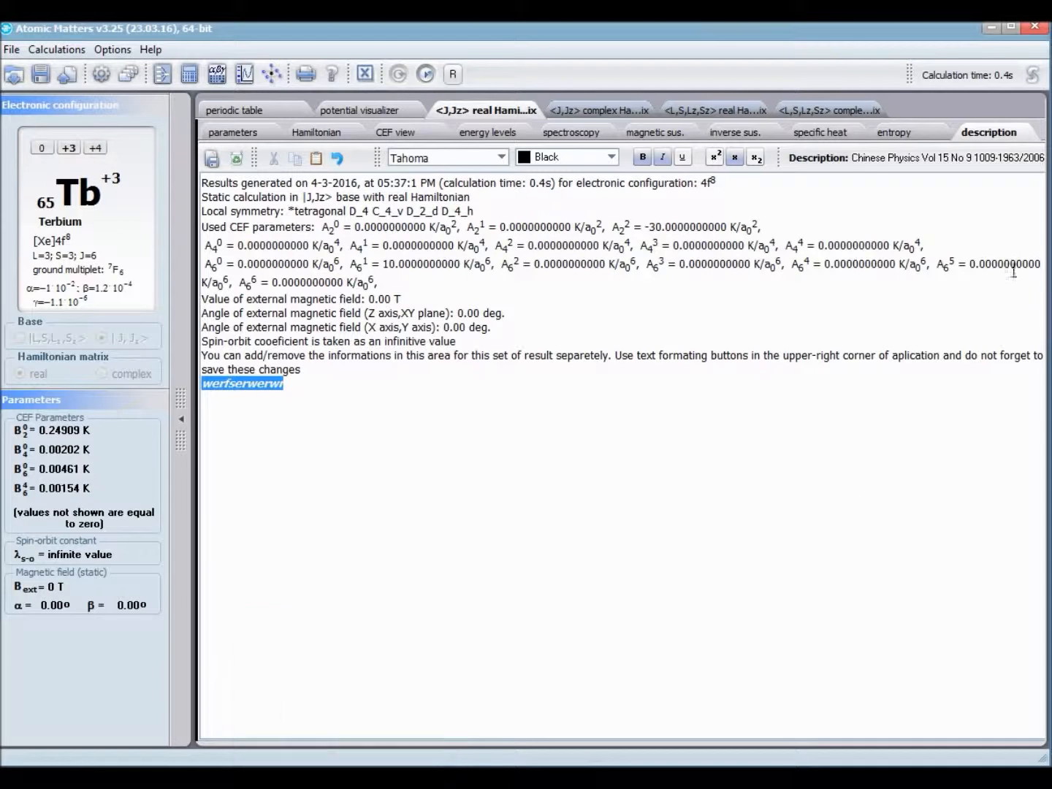
Step: Review the result pages in reverse order, from entropy through spectroscopy and CEF view back to the input parameters
left_click(903, 132)
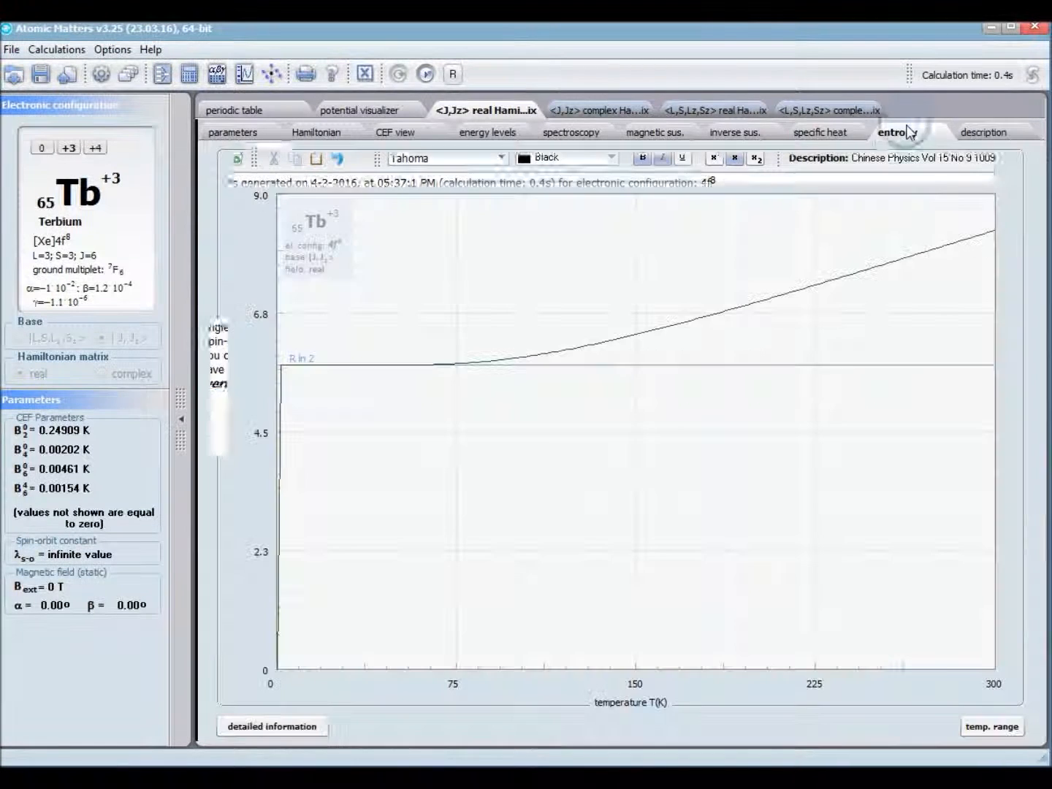
left_click(833, 135)
left_click(734, 133)
left_click(655, 132)
left_click(587, 137)
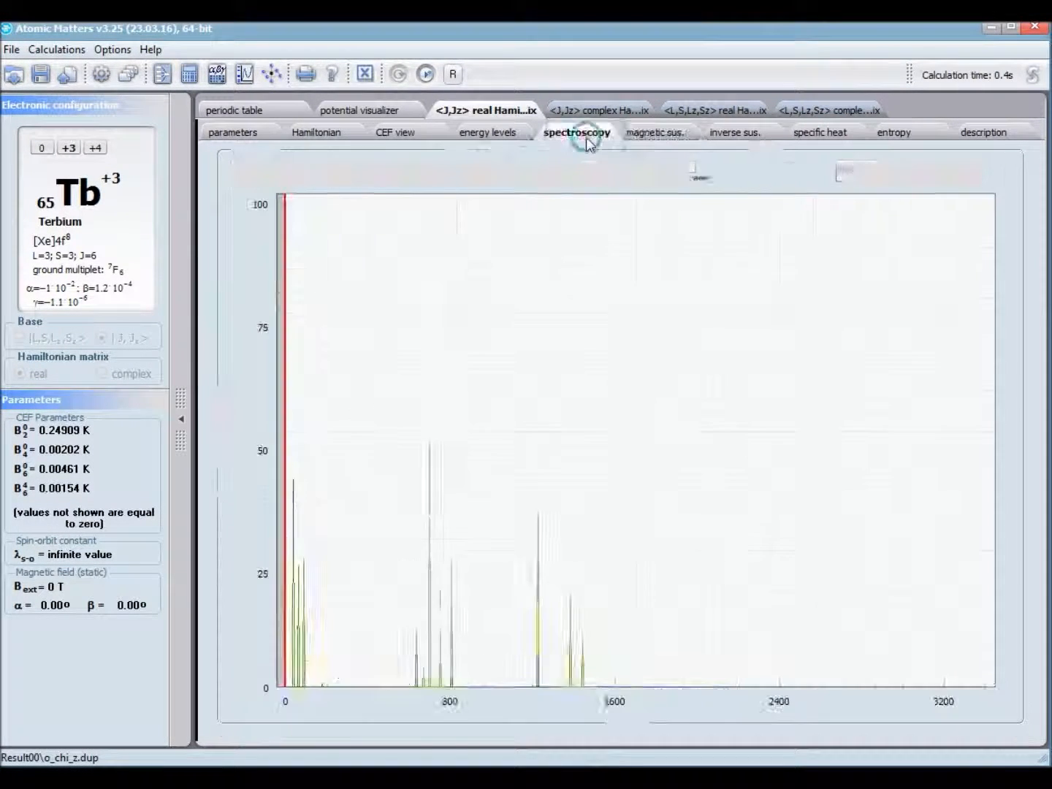
left_click(489, 132)
left_click(395, 132)
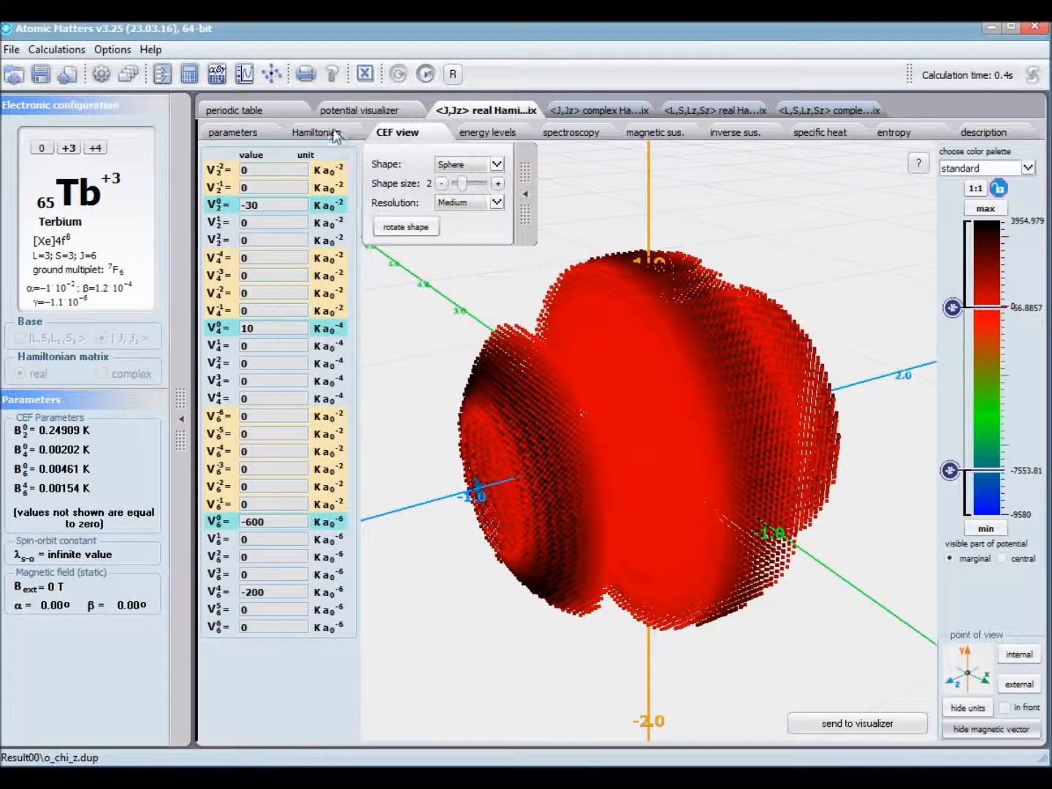
left_click(337, 138)
left_click(260, 134)
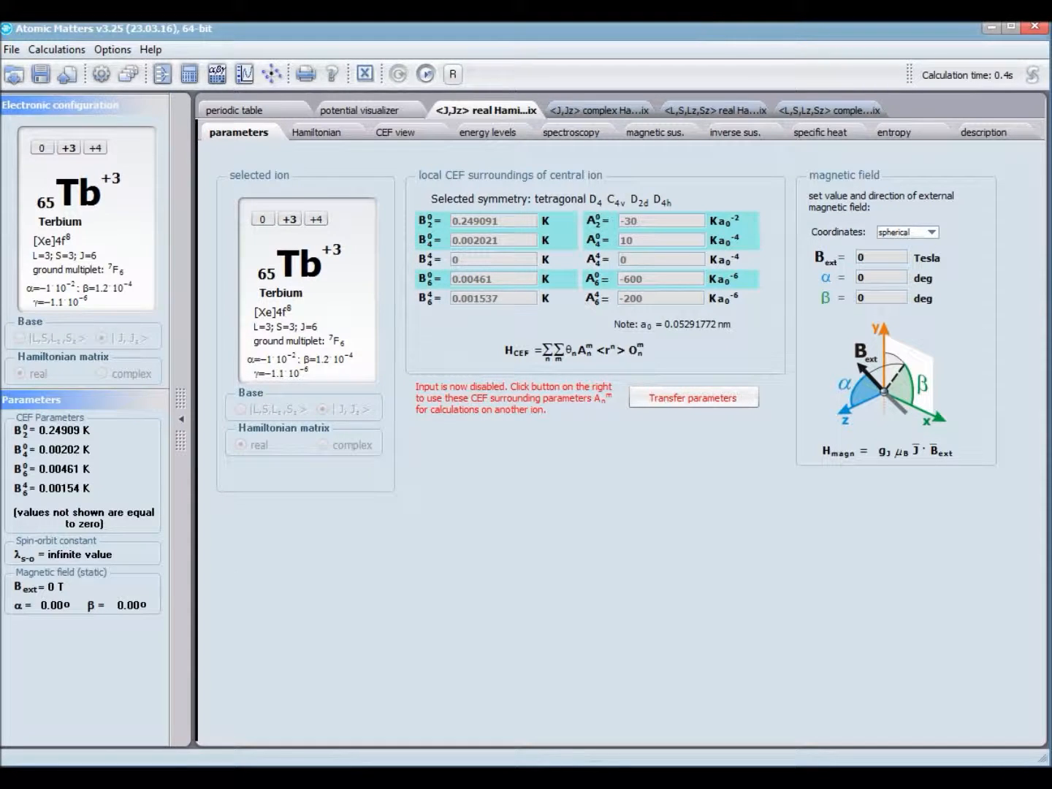
Step: Transfer the CEF parameters of the current Tb3+ result as the starting point for a new calculation of the same ion
left_click(507, 766)
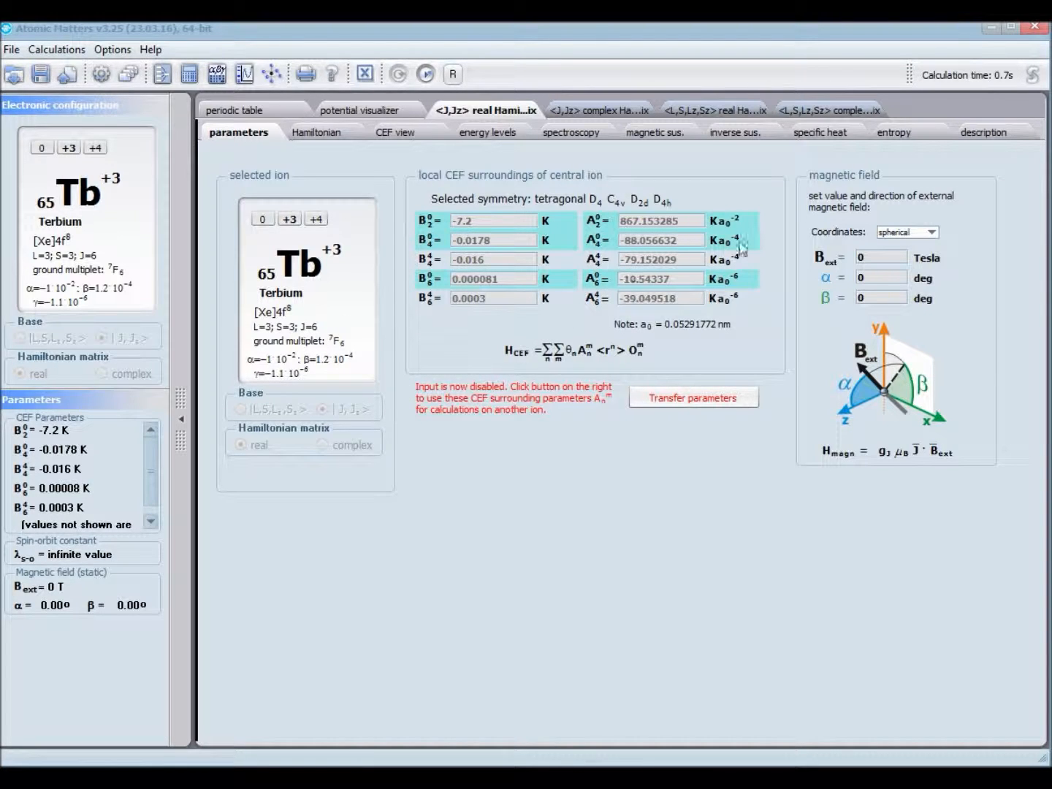
left_click(689, 398)
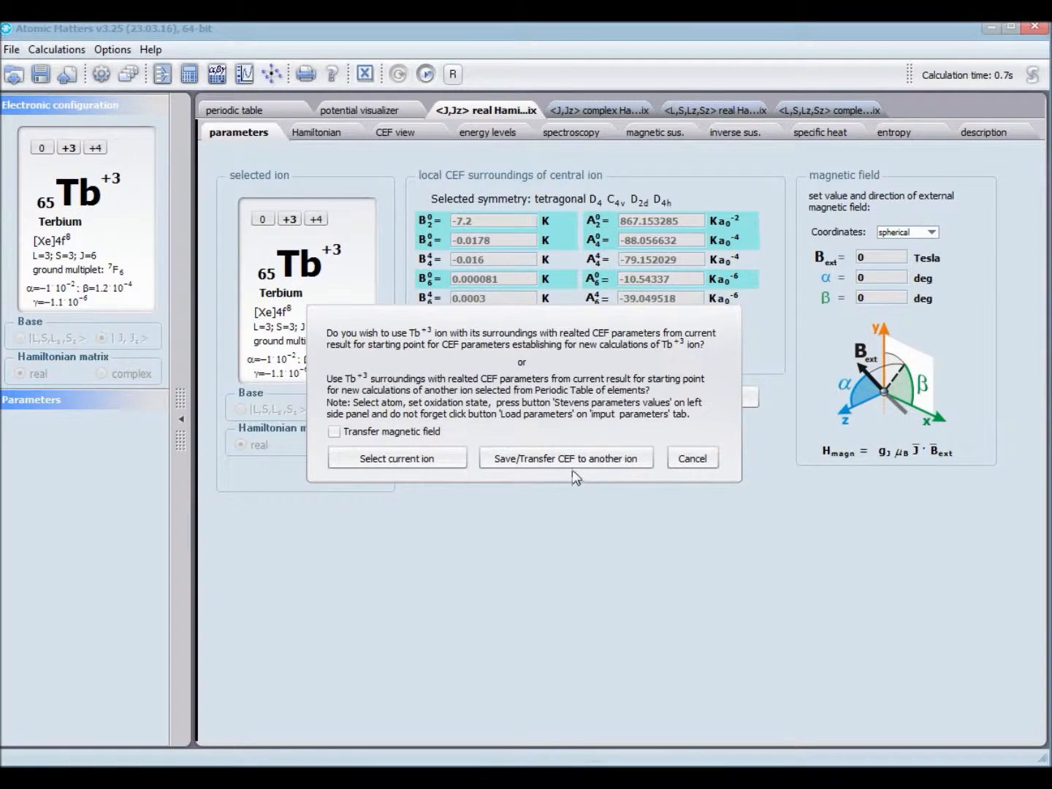
left_click(425, 459)
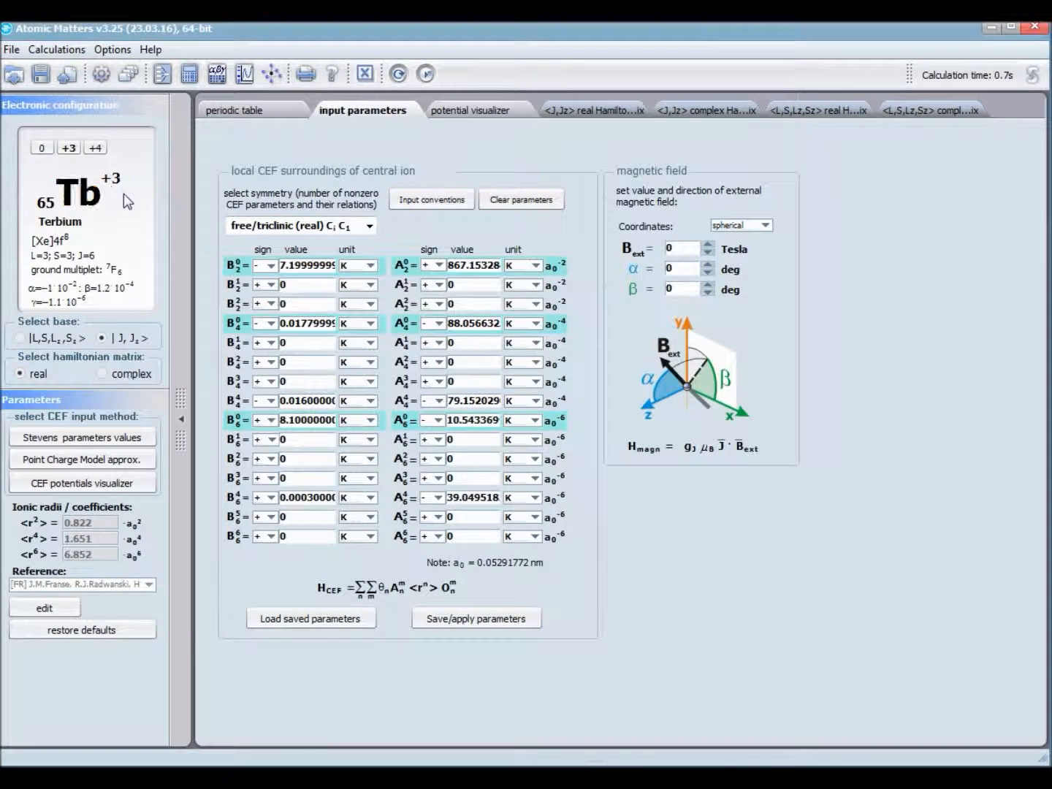
Step: Set the Tb3+ CEF parameters B21 to 11 K and B41 to 111 K
left_click(284, 284)
type("11")
left_click(282, 340)
type("111")
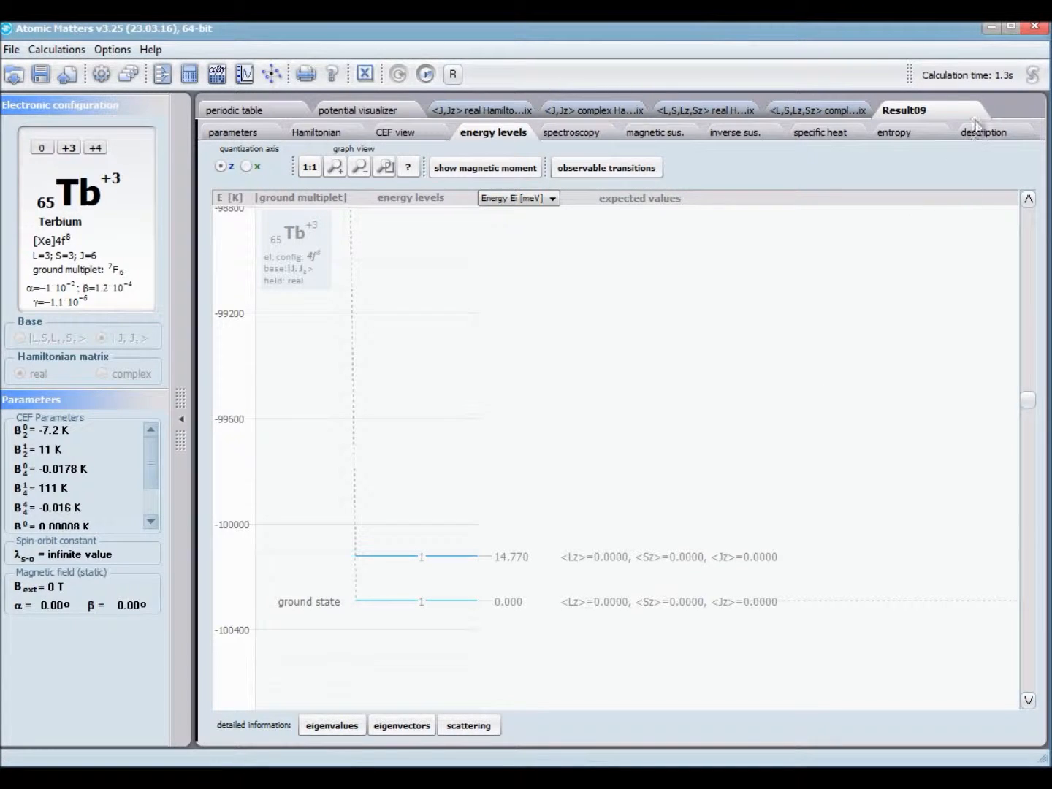
Step: Rename the Result09 tab as "my new result"
right_click(909, 112)
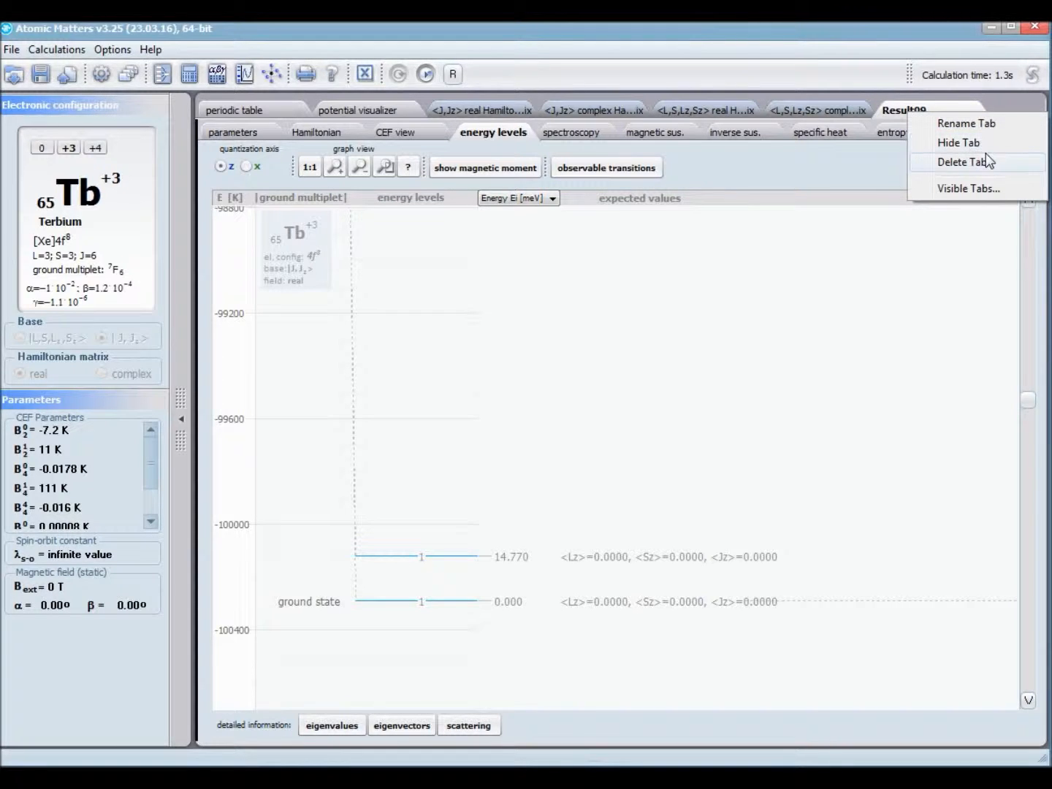
left_click(978, 131)
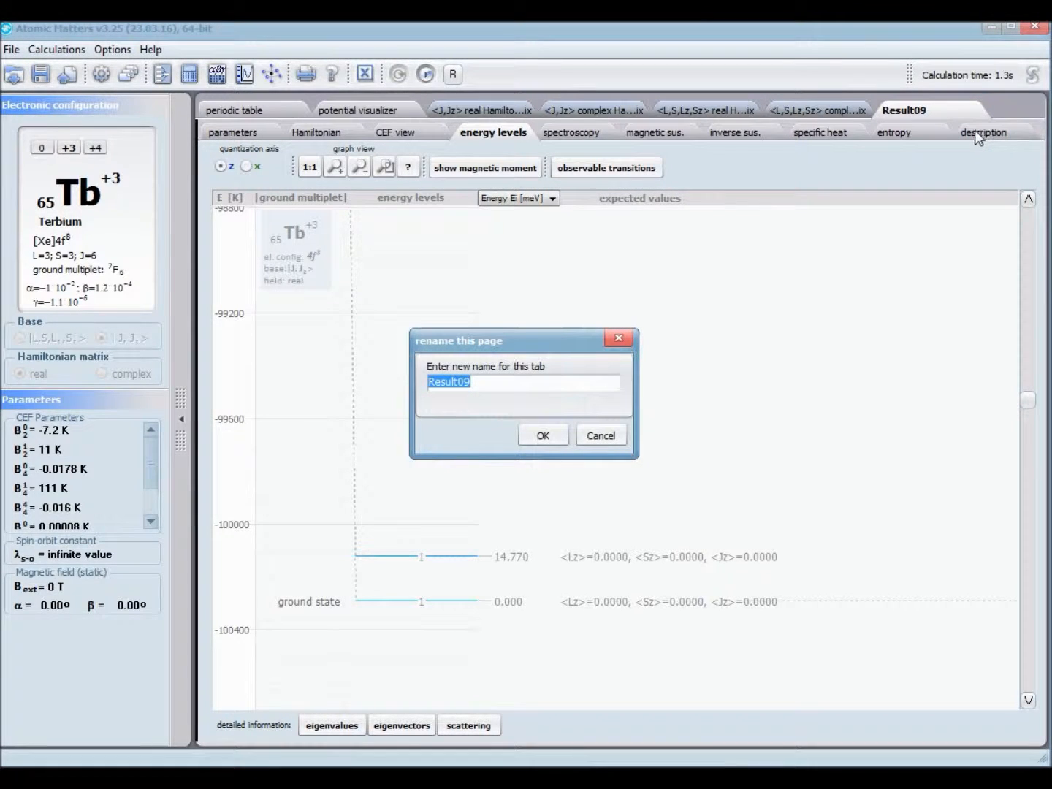
type("my new result")
key("Return")
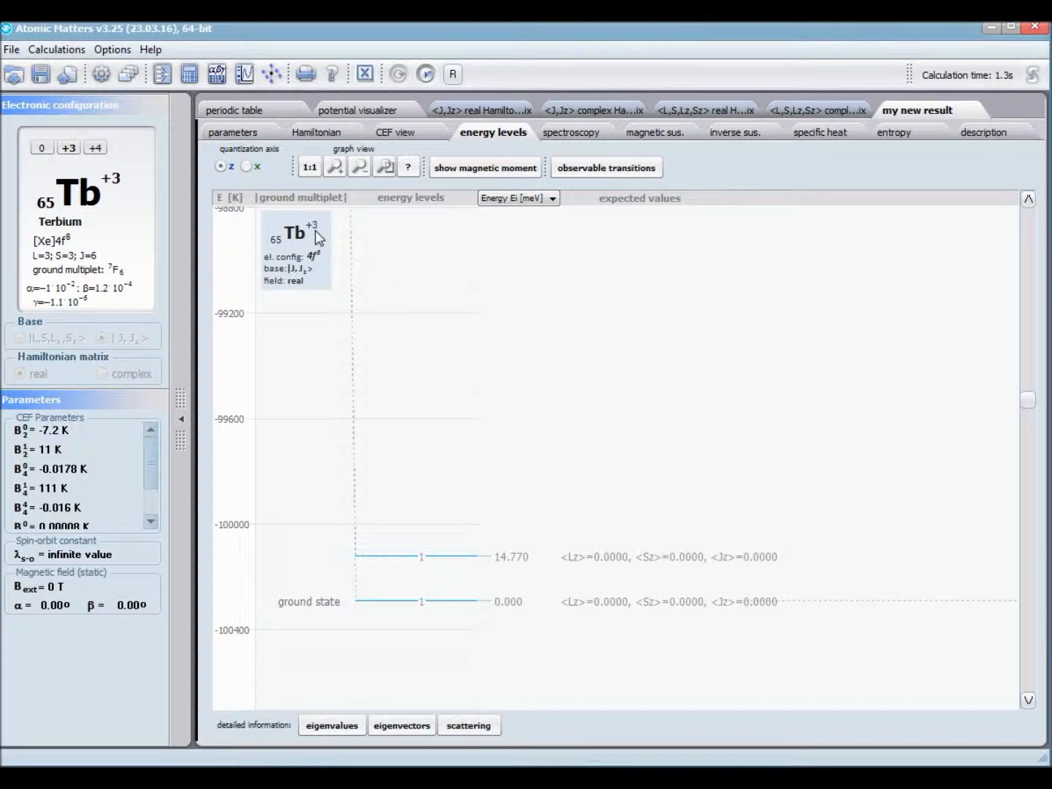
Step: Select the Fe4+ ion from the periodic table, compare the |J,Jz> base, and settle on |L,S,Lz,Sz> with a real Hamiltonian
left_click(267, 109)
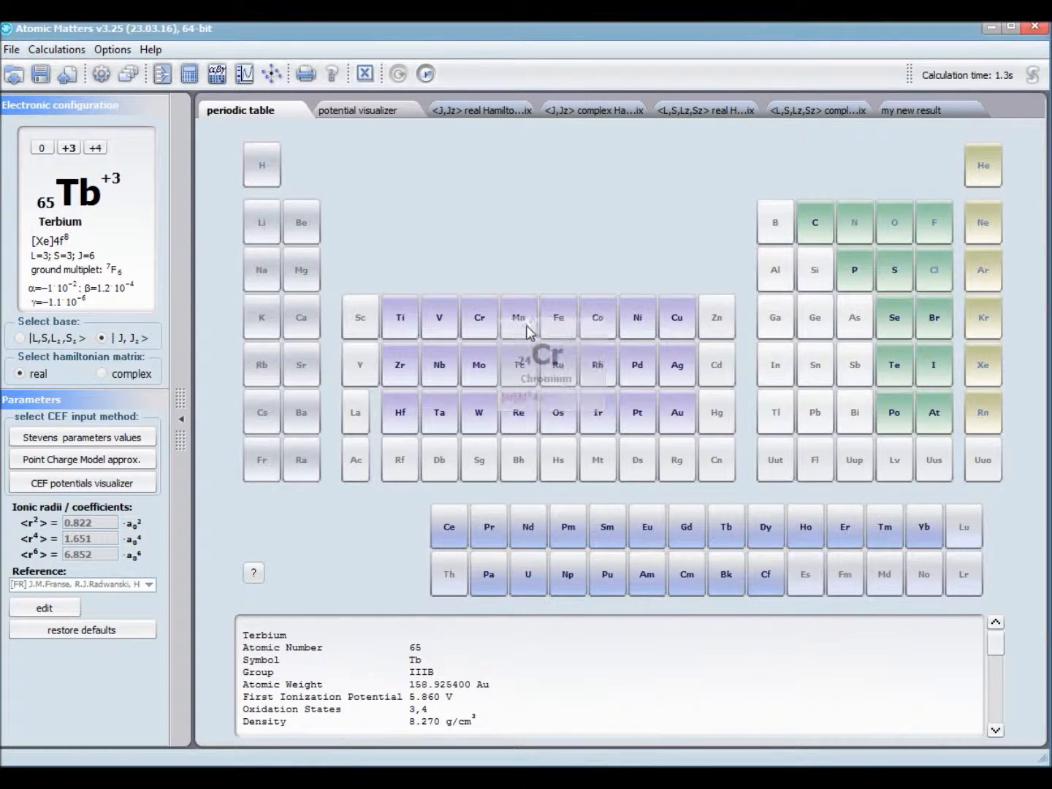
left_click(544, 316)
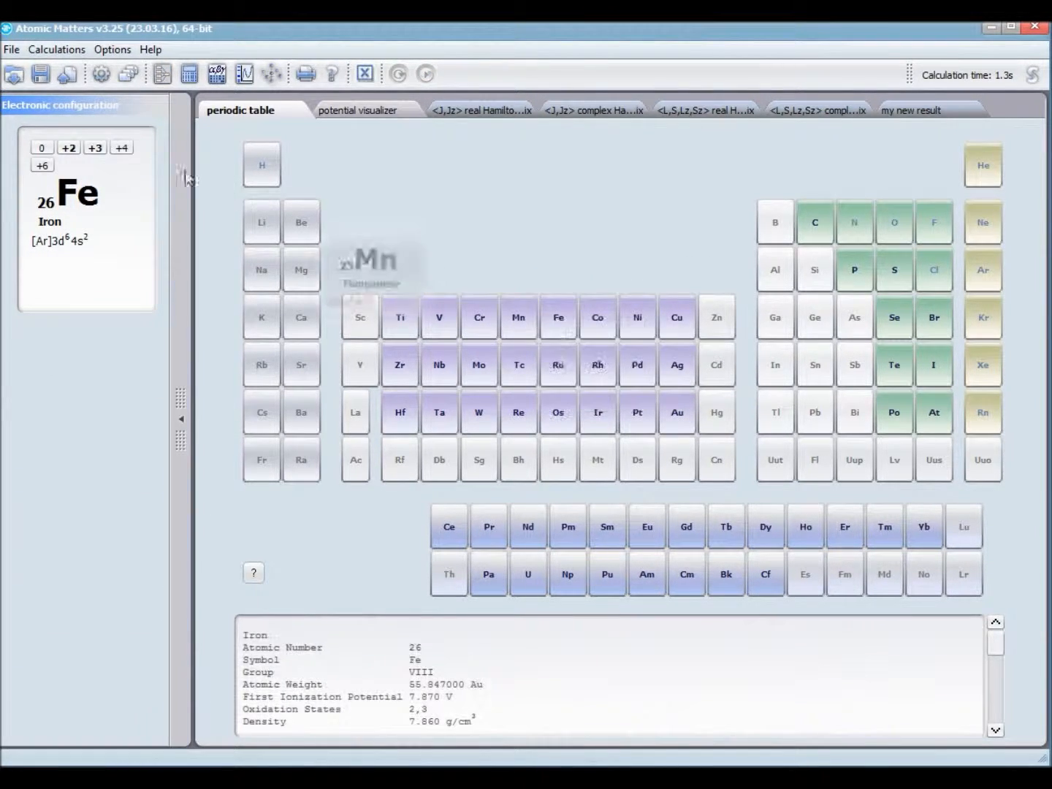
left_click(125, 148)
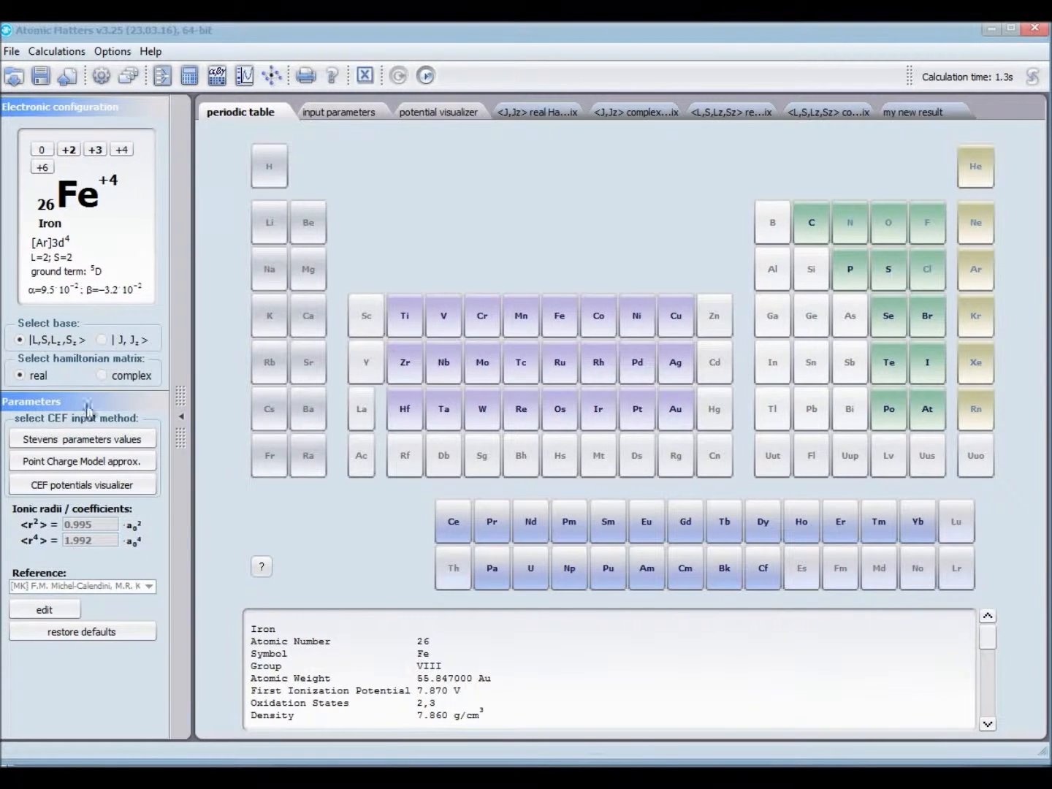
left_click(122, 341)
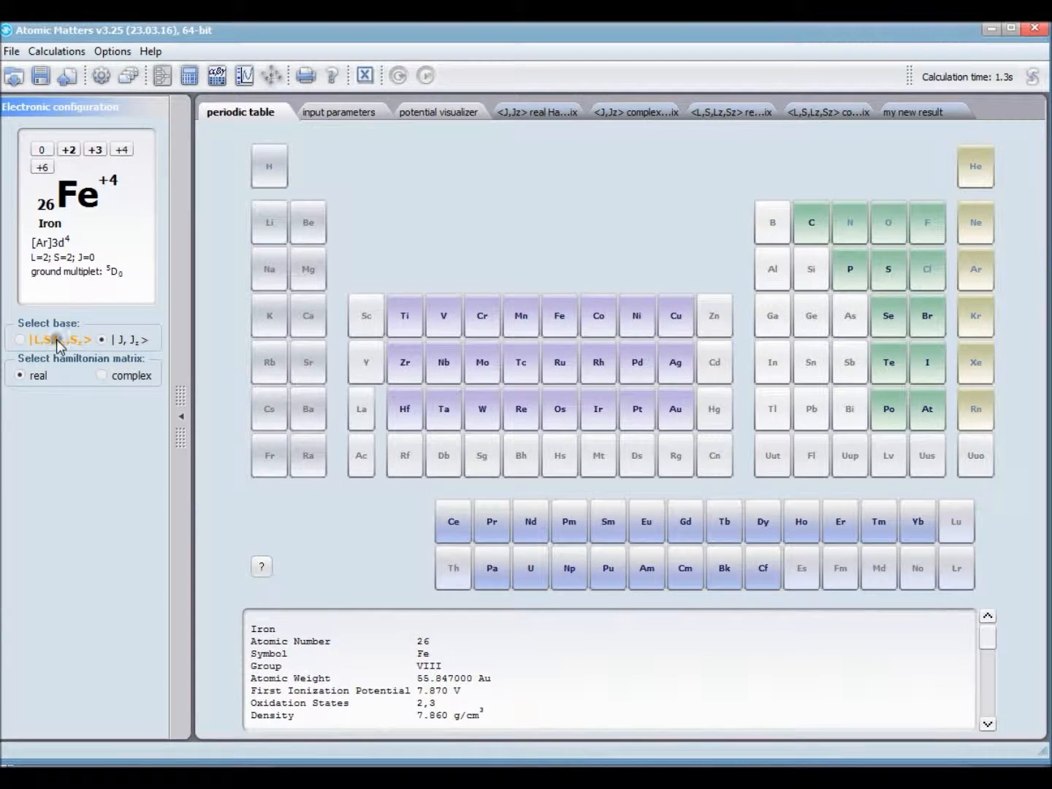
left_click(35, 340)
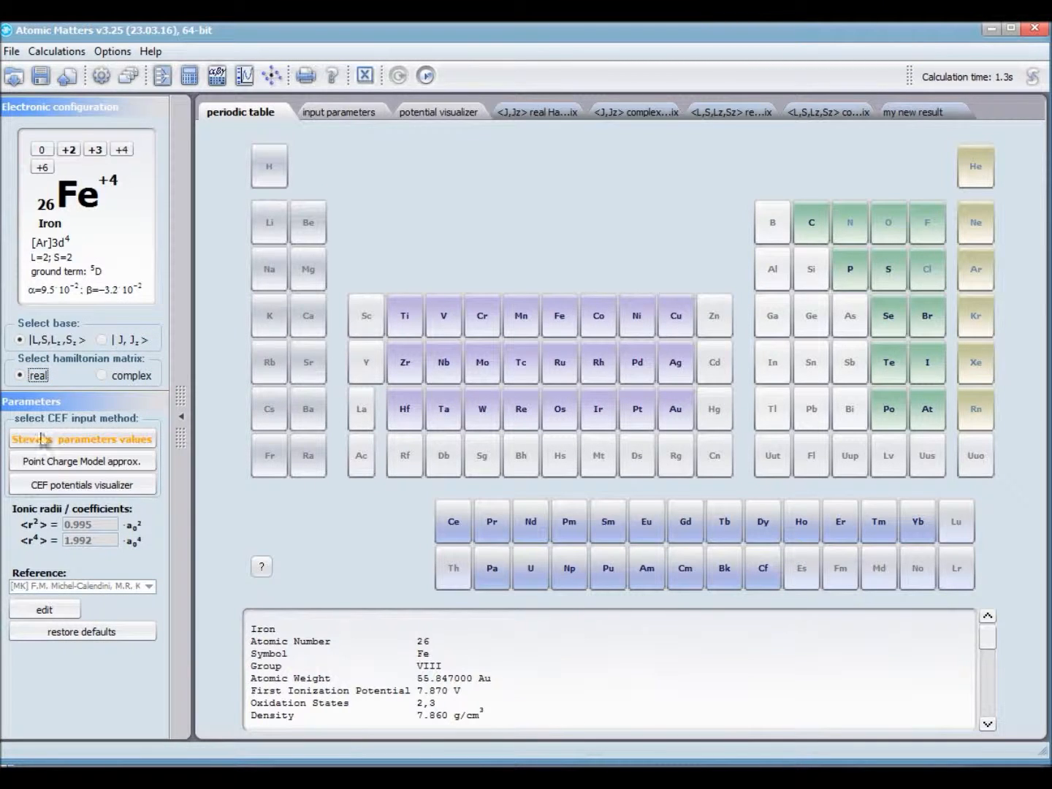
Step: Choose Stevens parameter input for Fe4+ and set B21 to 11 K and B42 to 111 K
left_click(116, 438)
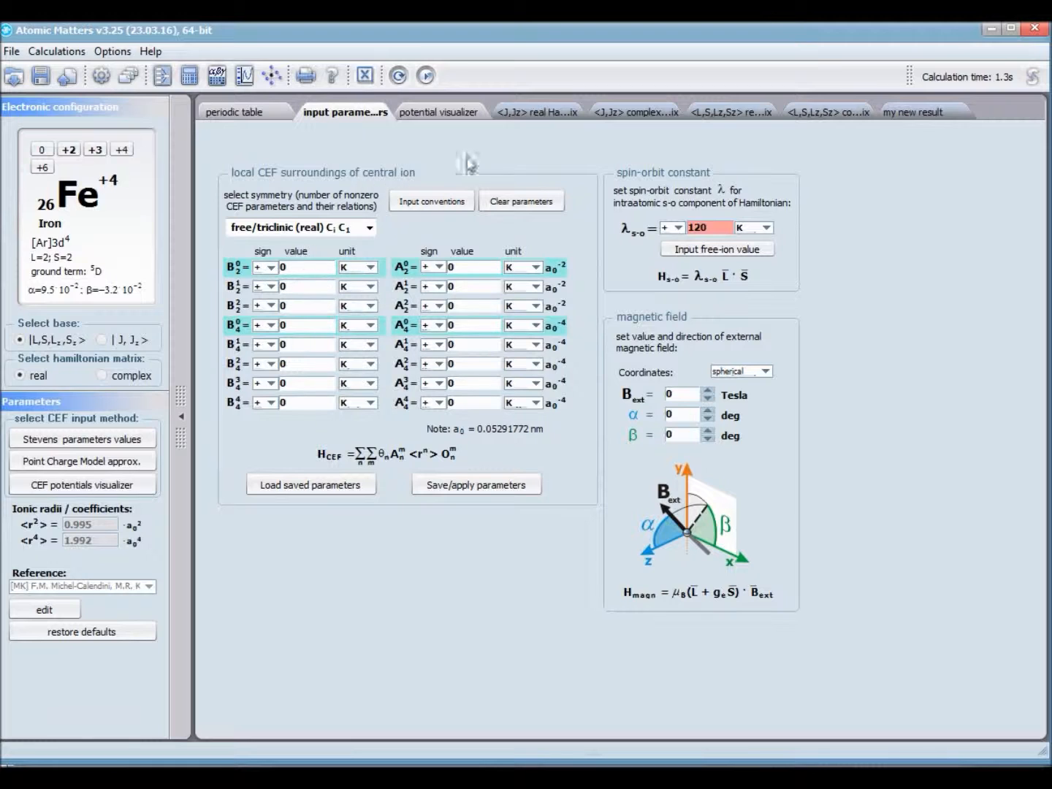
double_click(295, 287)
type("11")
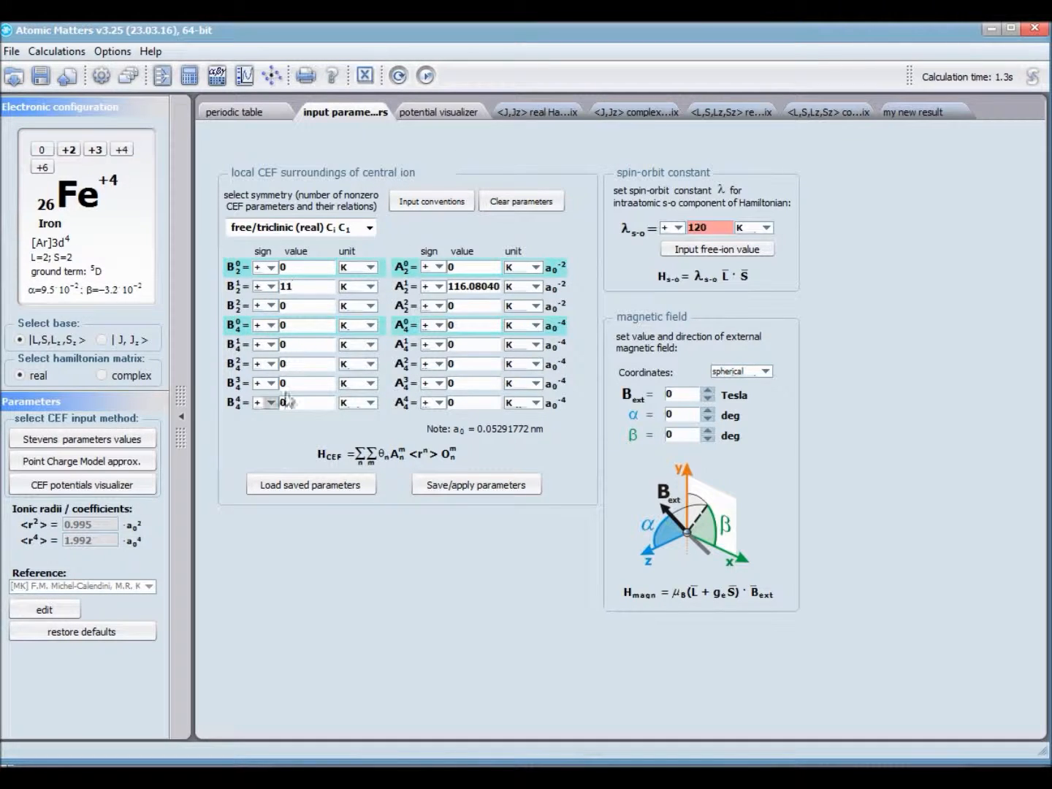
type("111")
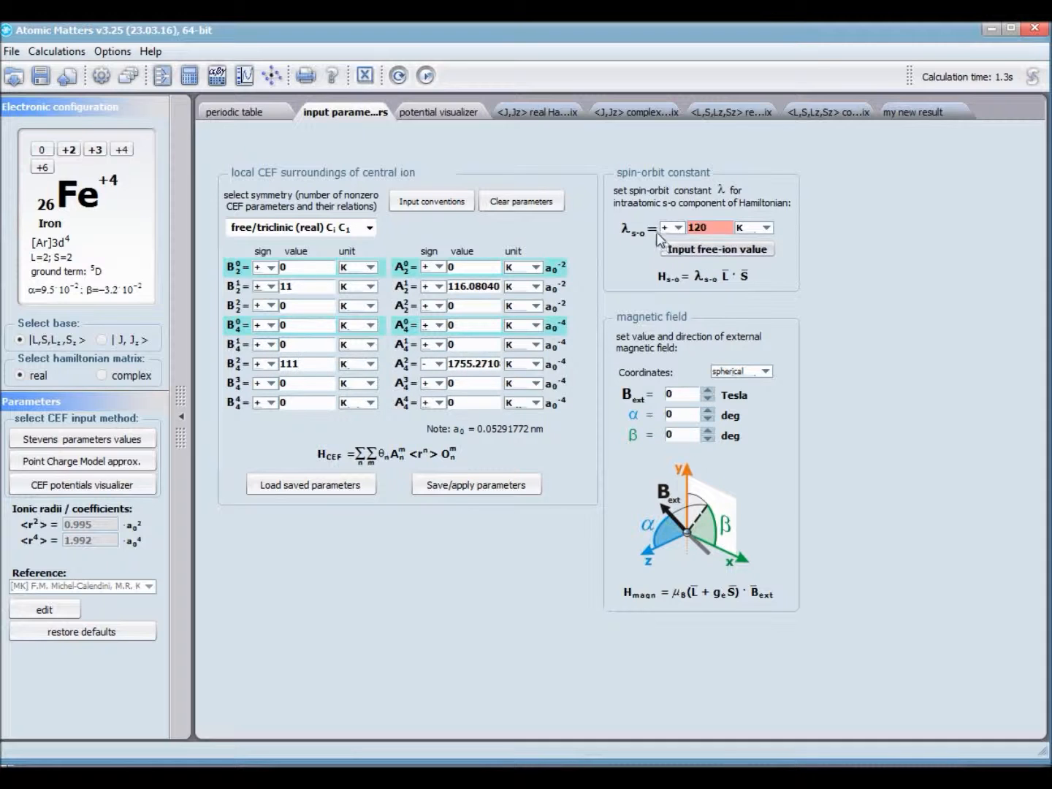
Step: Keep the spin-orbit constant at 120 K and set the external magnetic field to 11 Tesla
double_click(698, 226)
double_click(682, 392)
type("11")
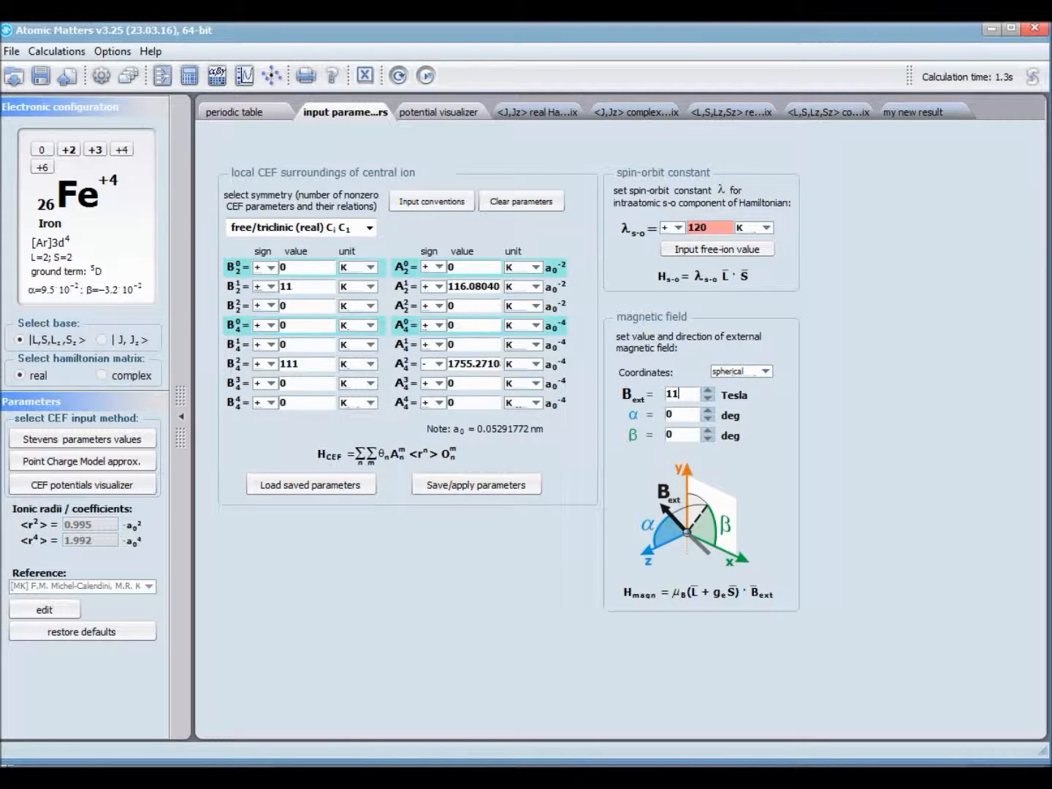